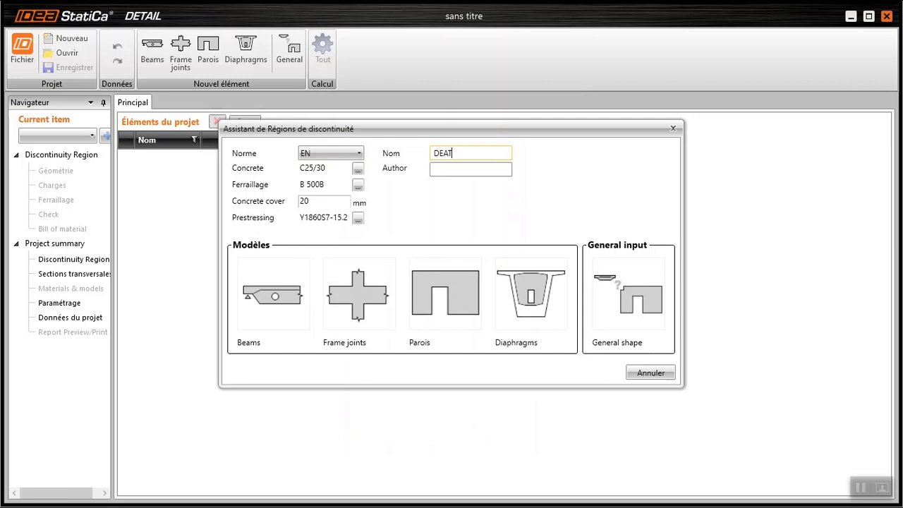
Name the project DETAIL PORTIQUE and fill in the author's name
key(BackSpace)
key(BackSpace)
text(TAIL PORTIQUE)
click(435, 169)
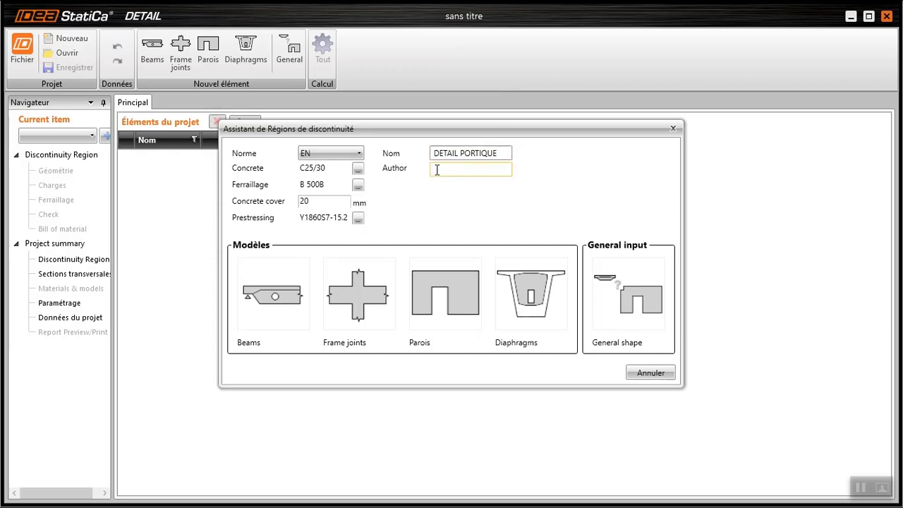
text(KABASELE TSHISEKEDI)
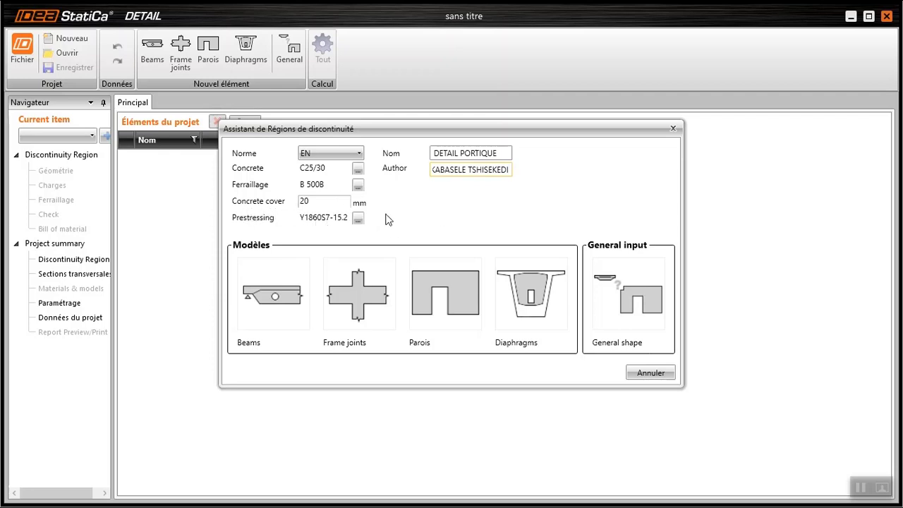
Create a frame joint discontinuity region with the Nœud « de jarret » corner topology
click(320, 200)
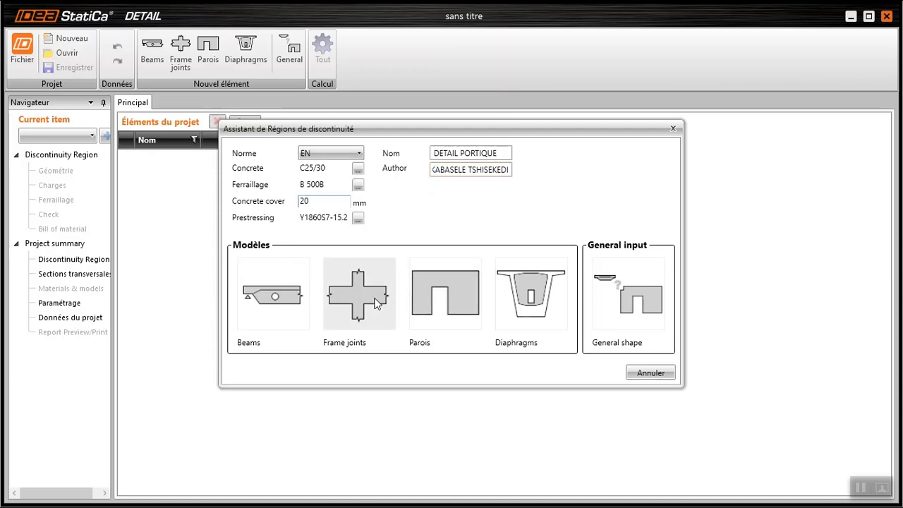
click(361, 303)
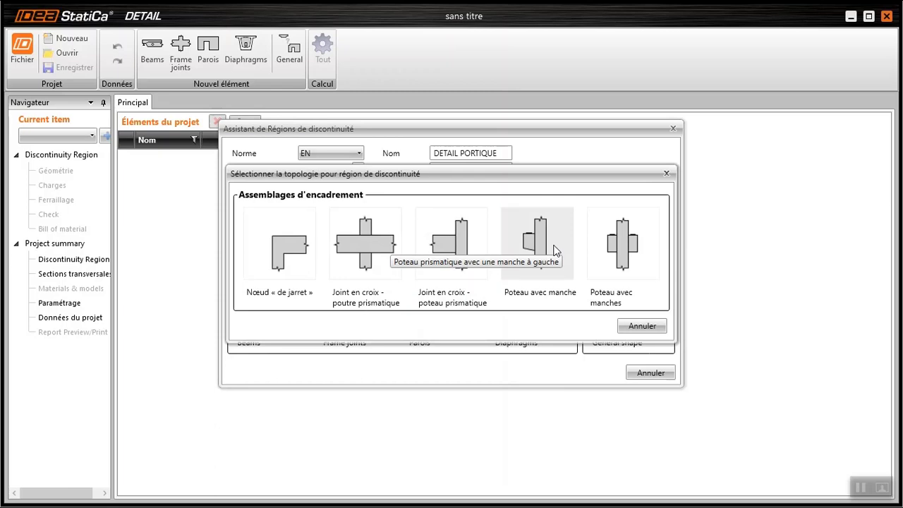
click(285, 260)
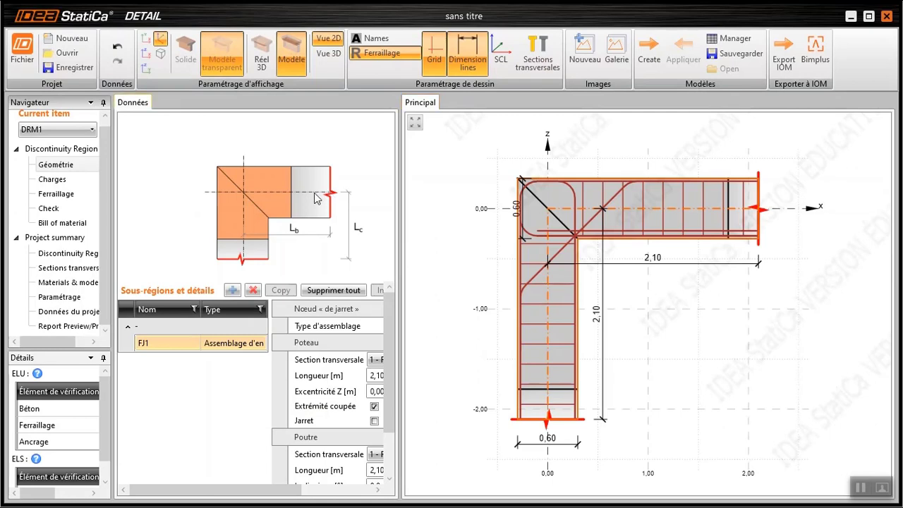
Assign the column (Poteau) a new rectangular cross-section with h 500 mm and b 200 mm in C25/30 concrete
click(354, 490)
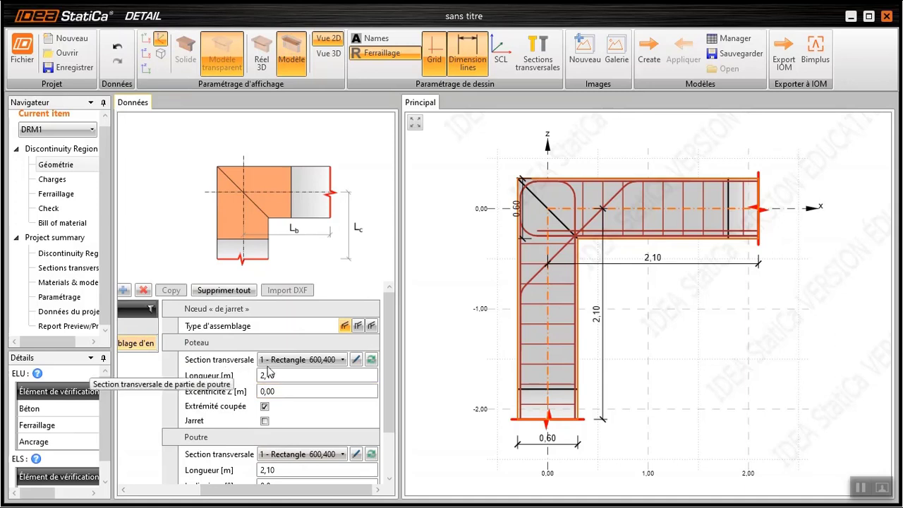
click(335, 451)
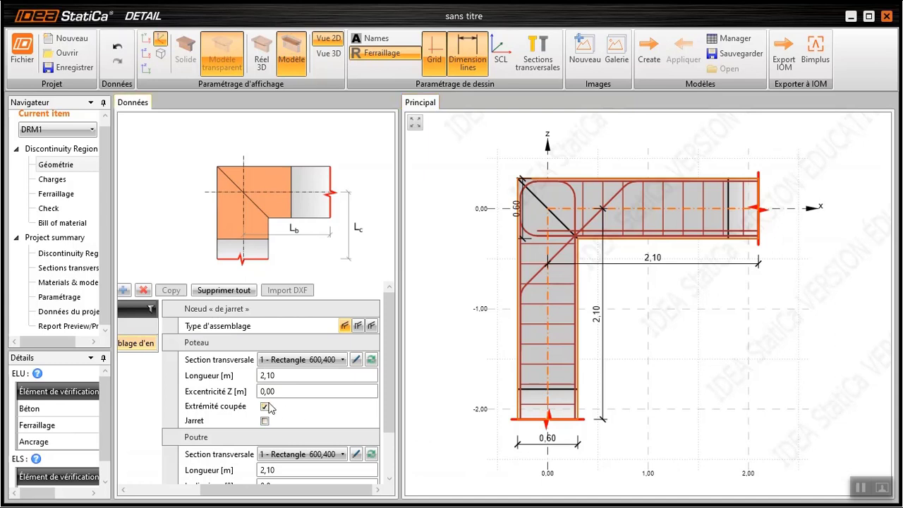
click(374, 360)
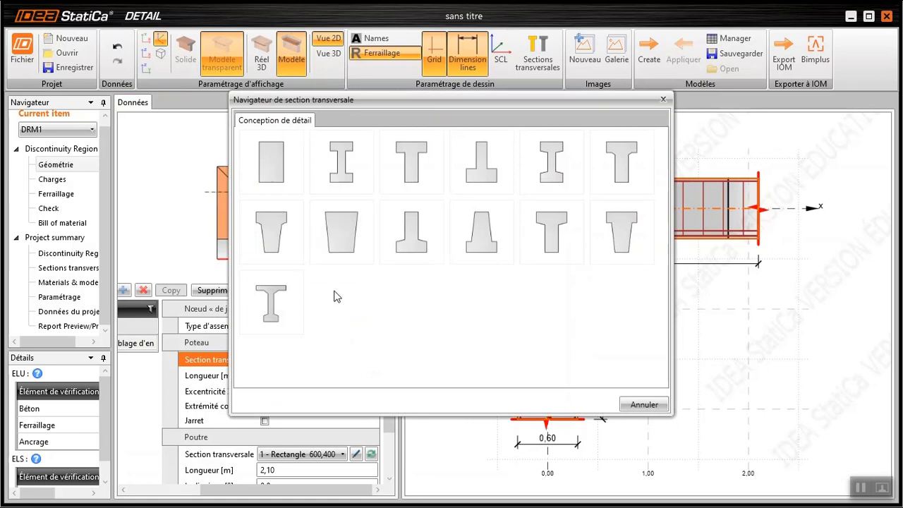
click(279, 166)
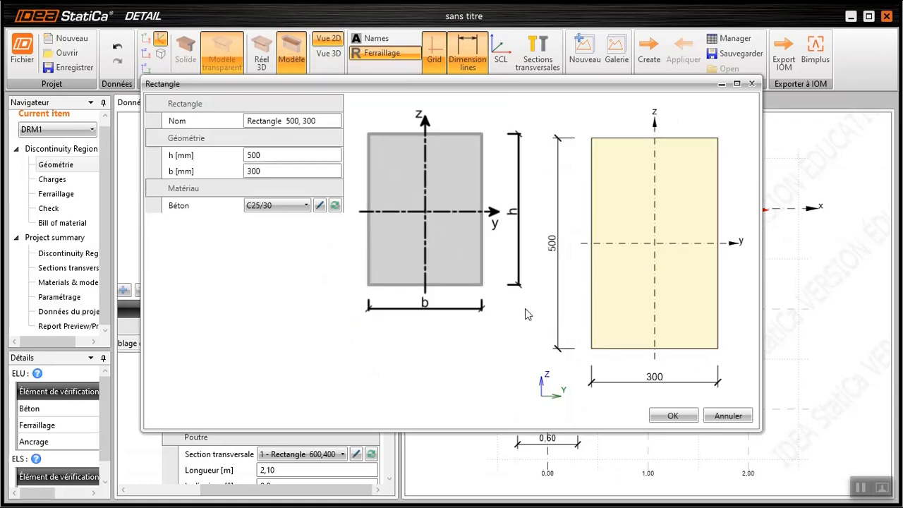
click(252, 173)
key(BackSpace)
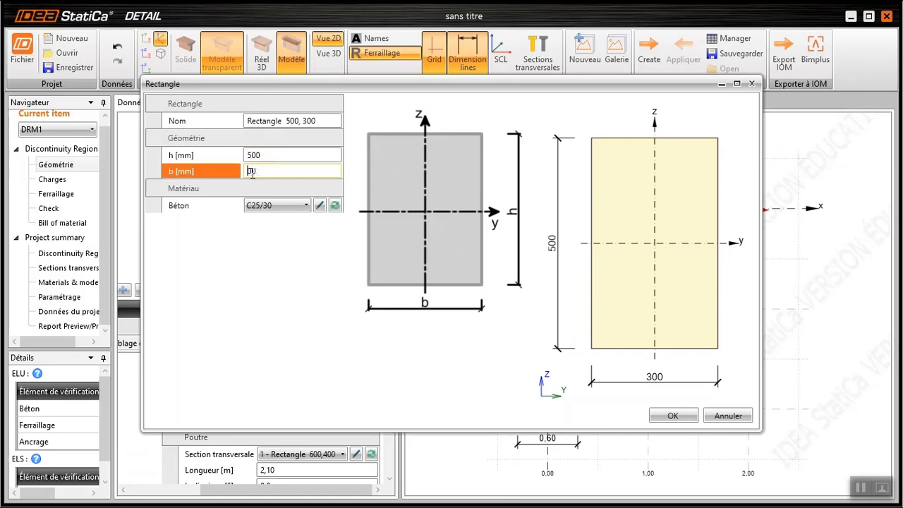
text(200)
click(266, 155)
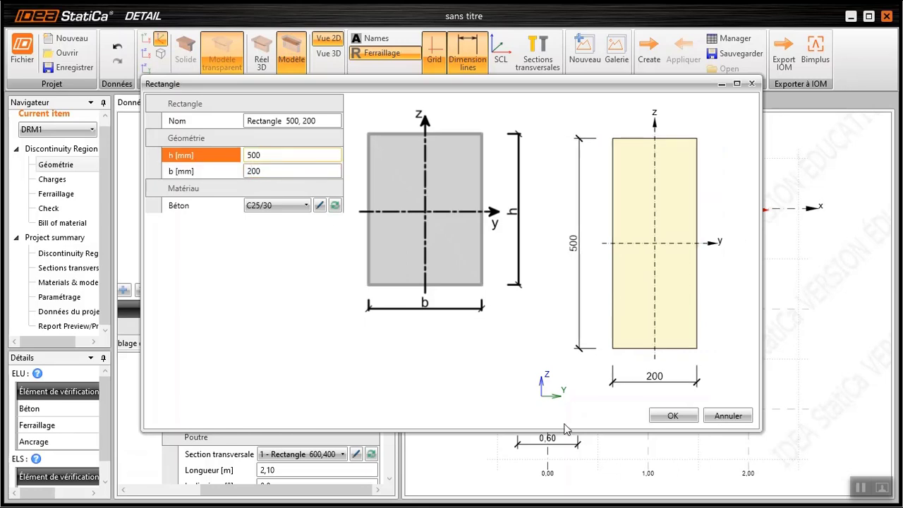
click(672, 416)
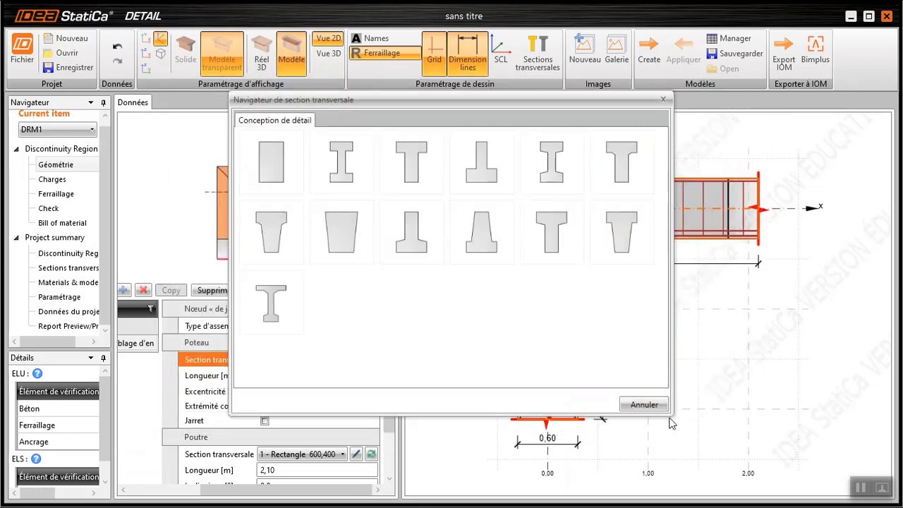
click(663, 101)
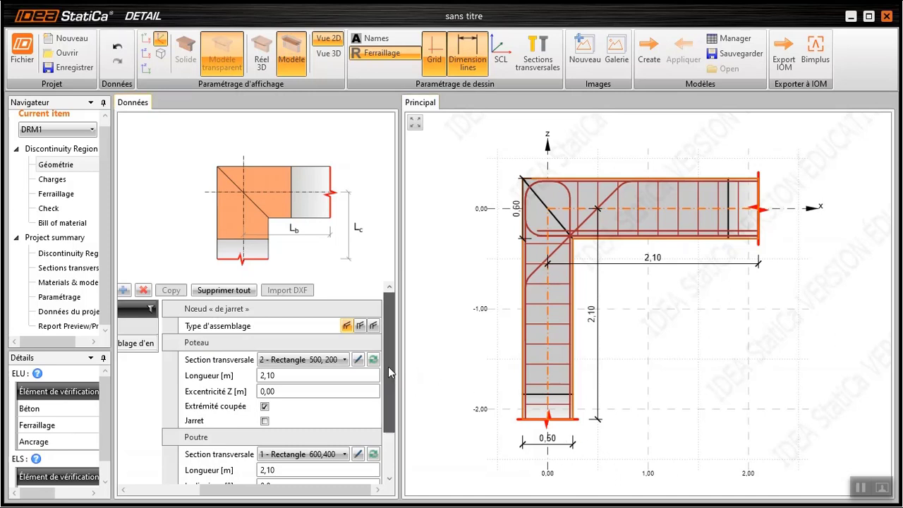
Assign the beam (Poutre) a new rectangular cross-section with h 400 mm and b 200 mm in C25/30 concrete
drag(387, 371, 390, 438)
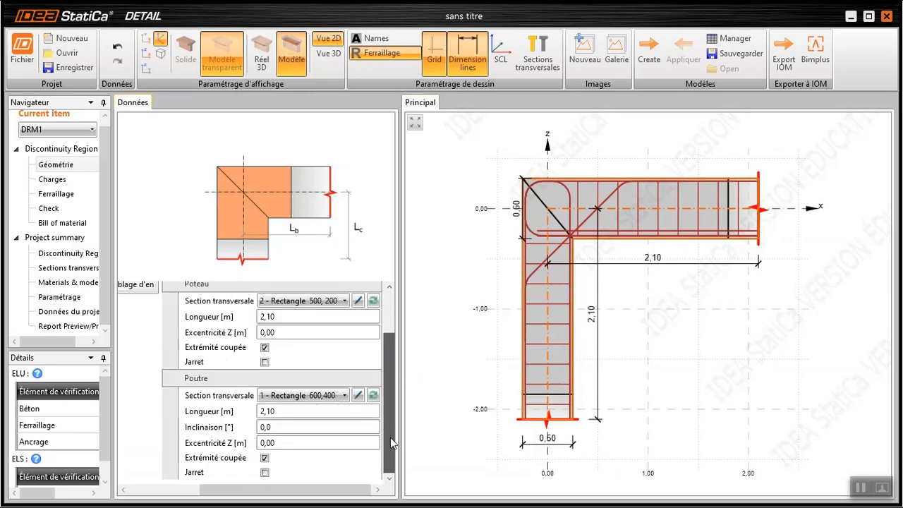
click(373, 397)
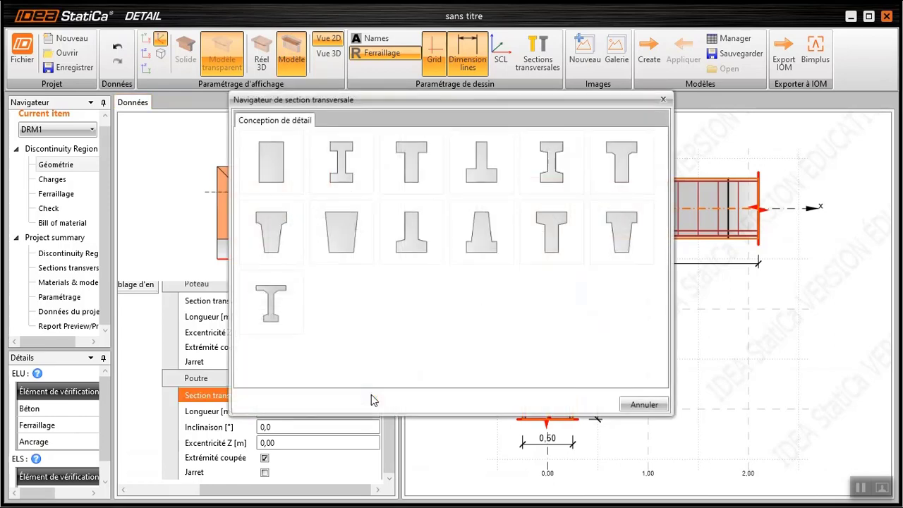
click(260, 182)
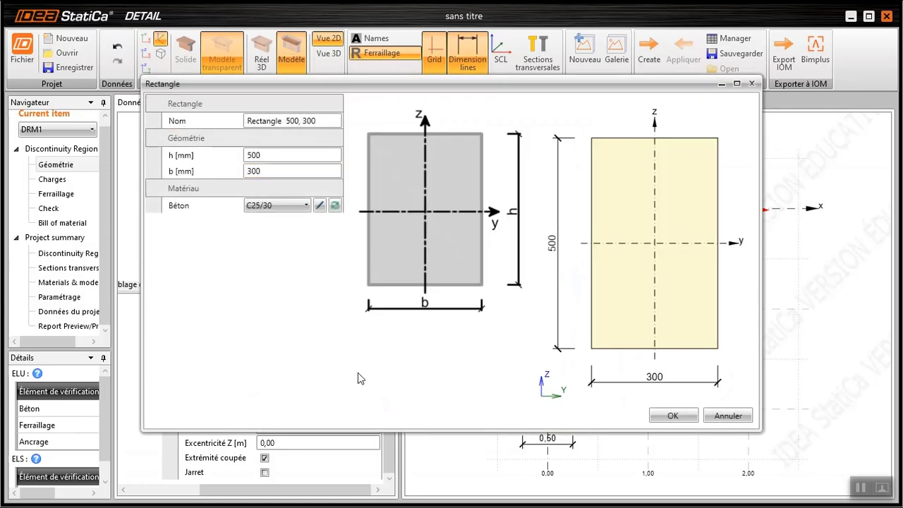
click(250, 170)
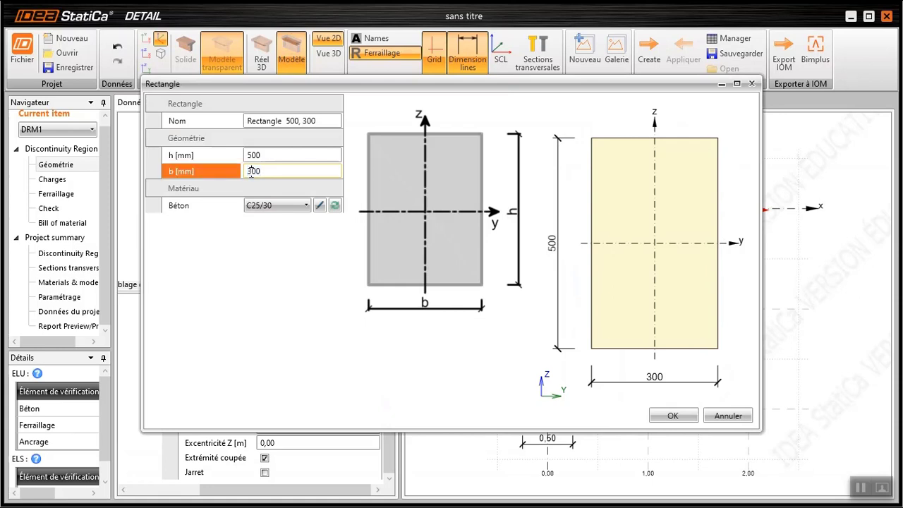
key(BackSpace)
text(2)
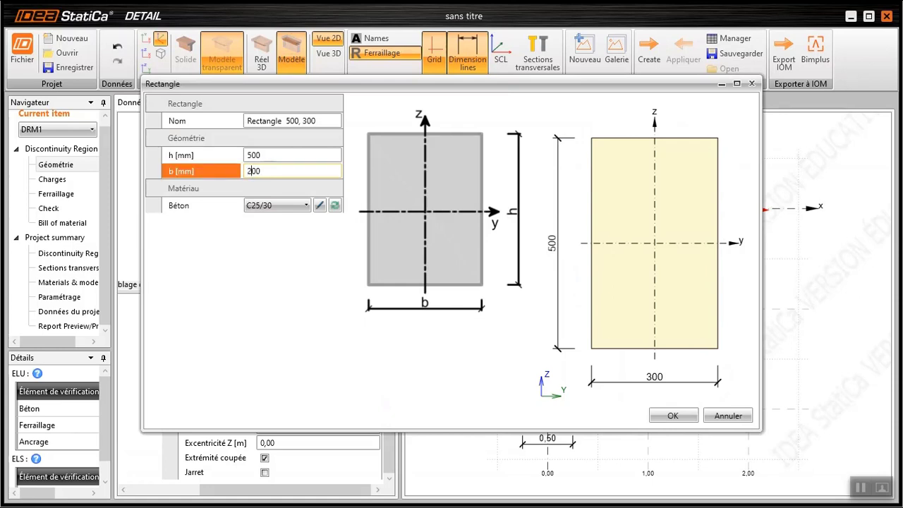
click(252, 155)
key(BackSpace)
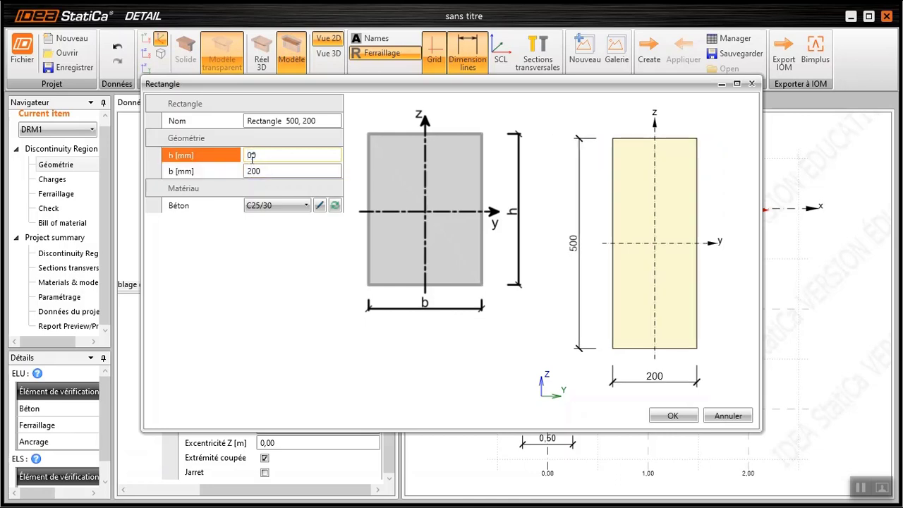
text(4)
click(672, 417)
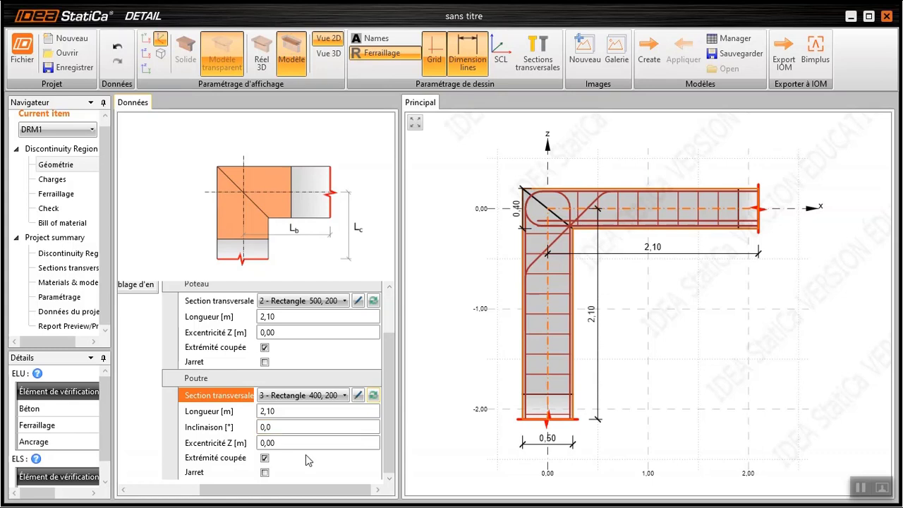
Try a haunch (Jarret) on the beam with its alignment set to Bas, and switch the haunch off again
click(266, 472)
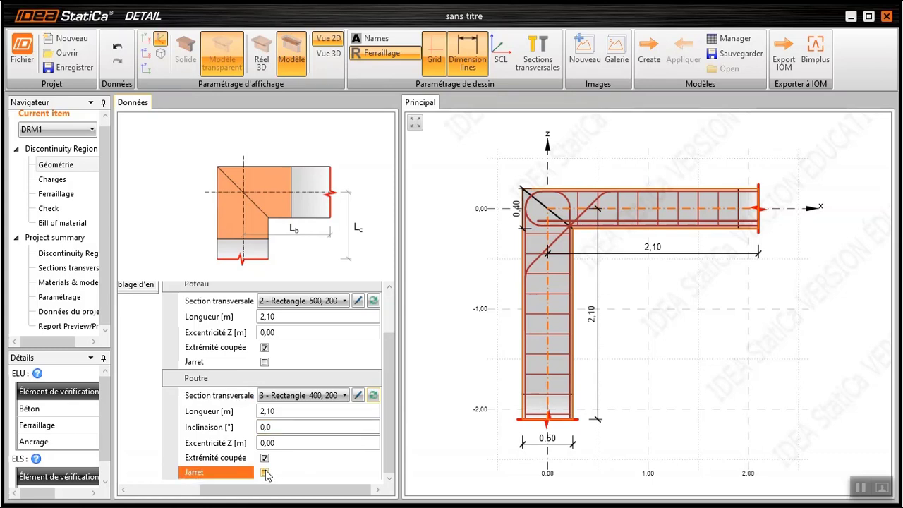
click(265, 473)
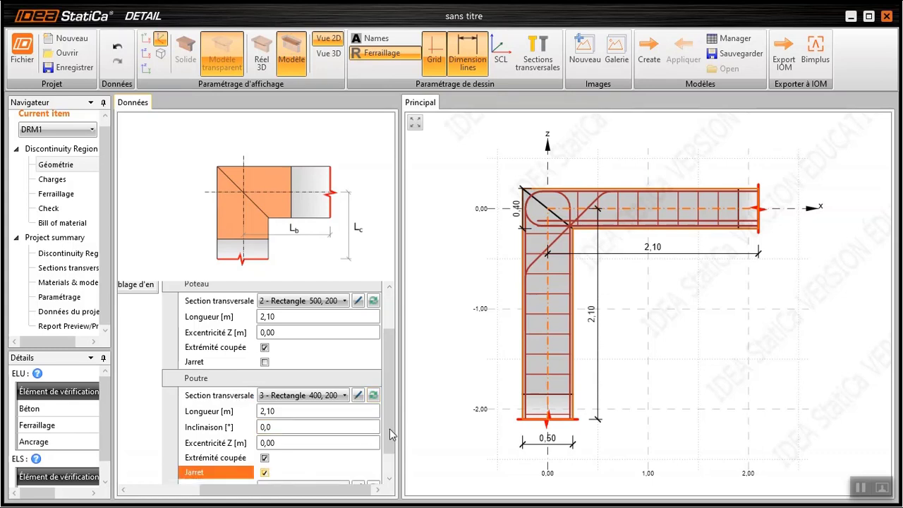
drag(390, 429, 388, 471)
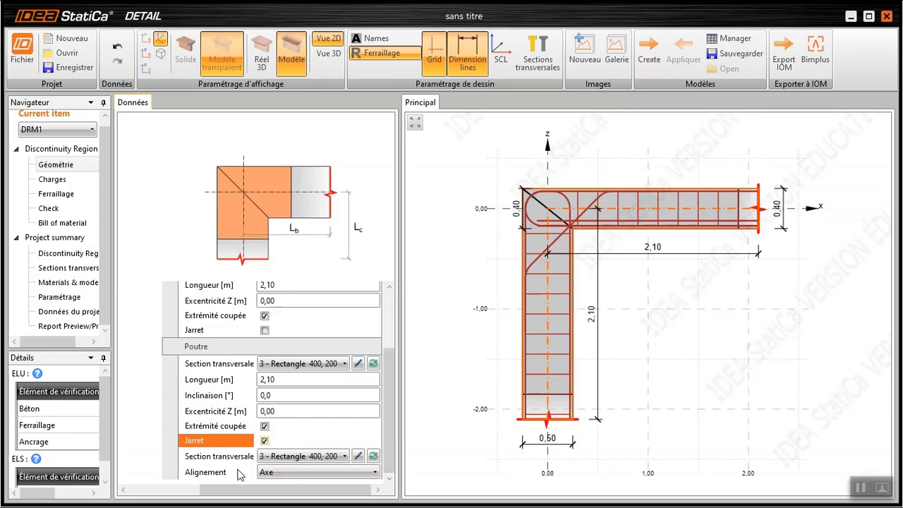
click(375, 473)
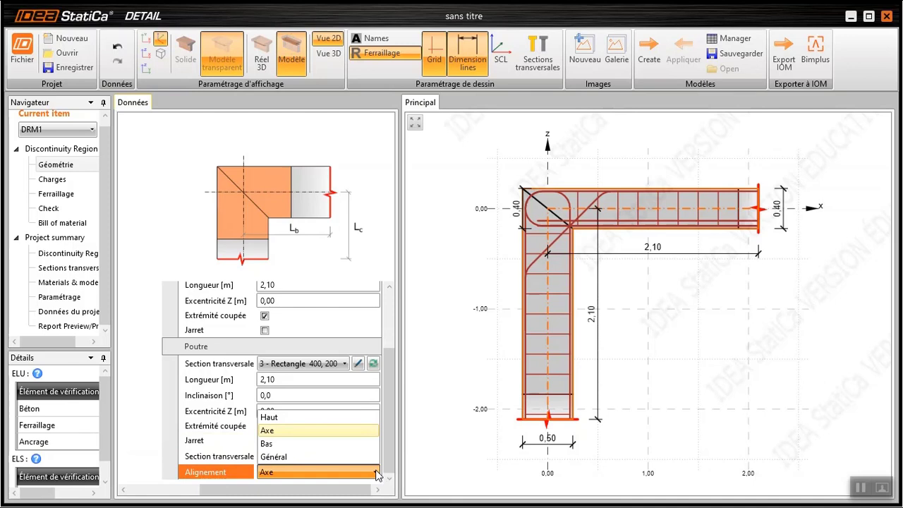
click(337, 447)
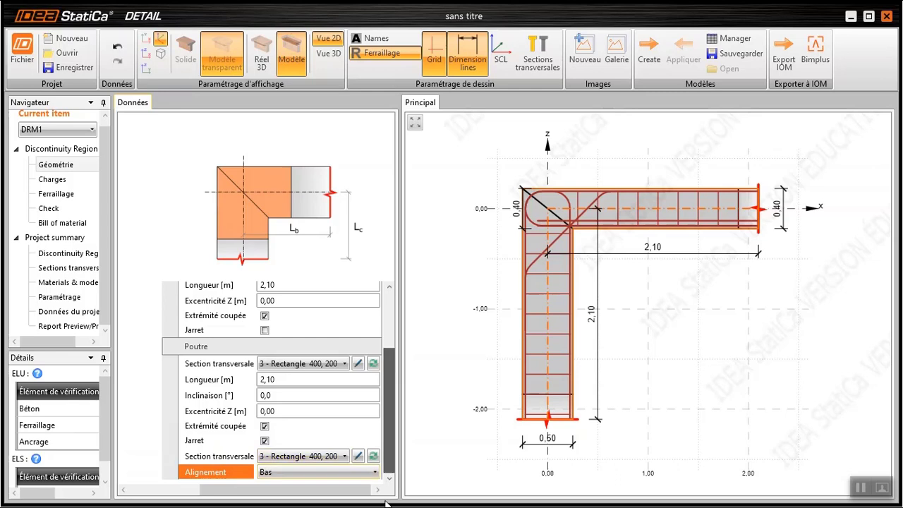
click(264, 441)
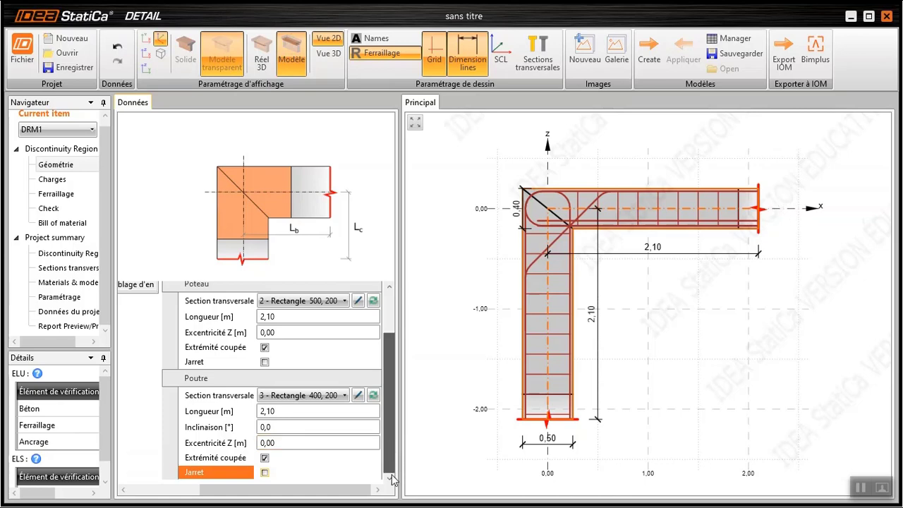
Review the frame corner's load definitions, from load cases and combinations to internal forces and load impulses
drag(392, 475, 389, 353)
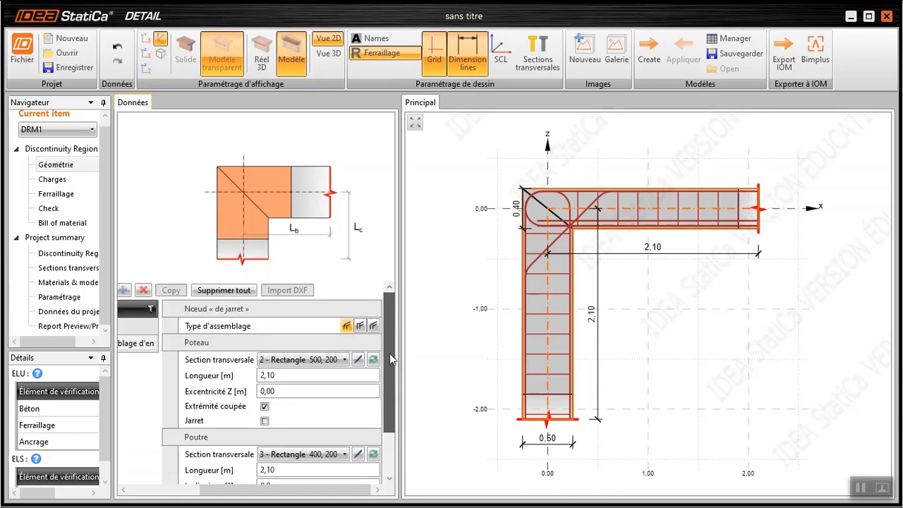
click(176, 492)
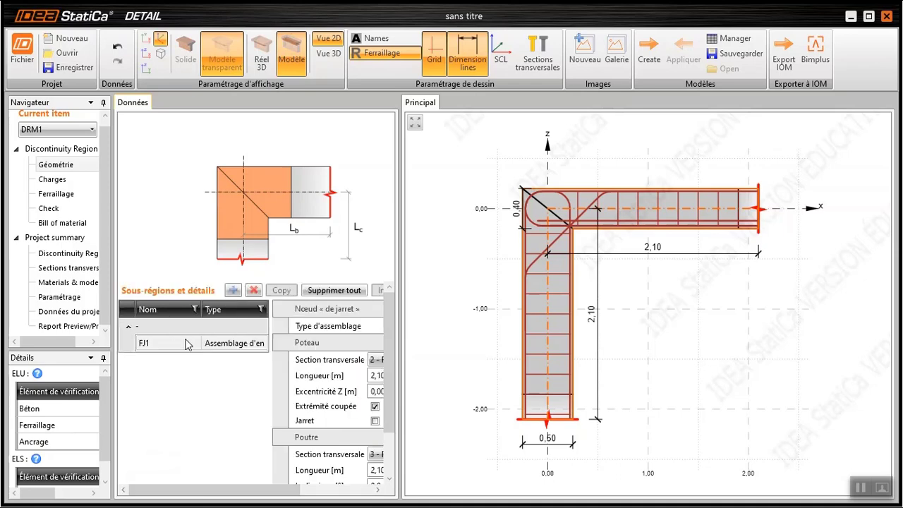
click(65, 182)
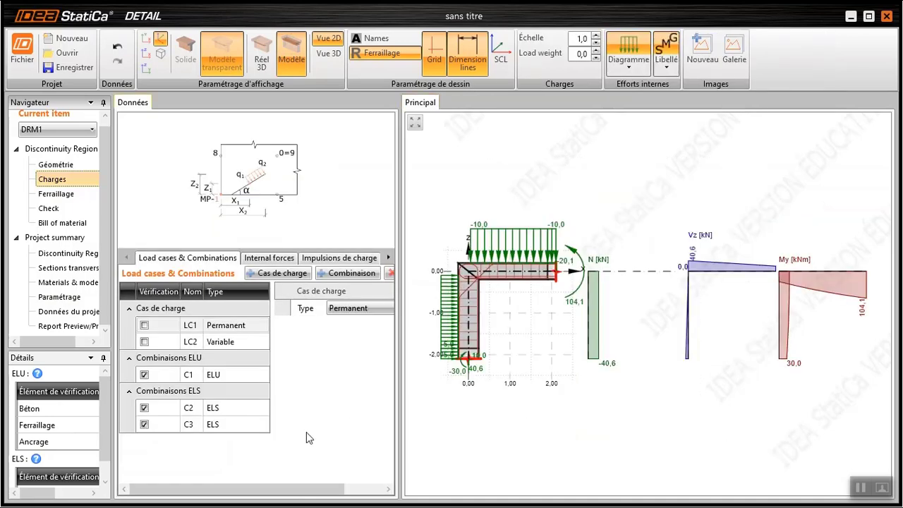
click(279, 264)
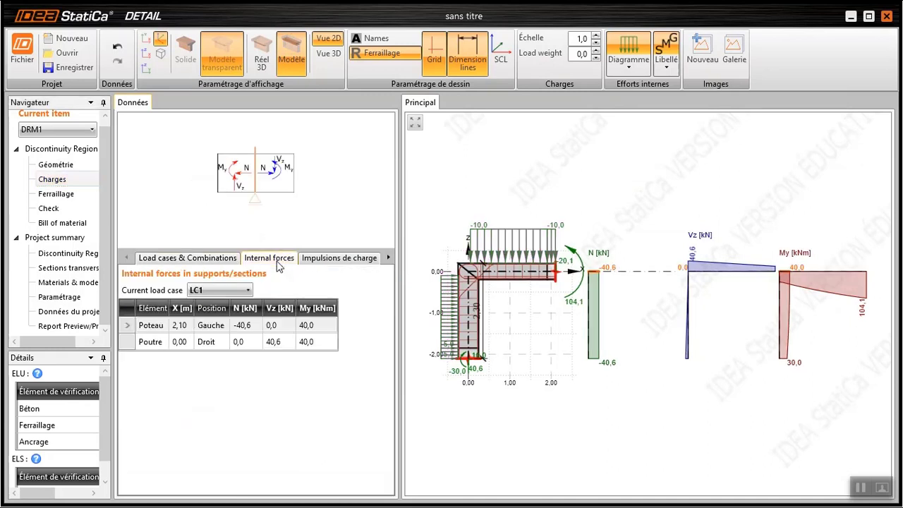
click(328, 259)
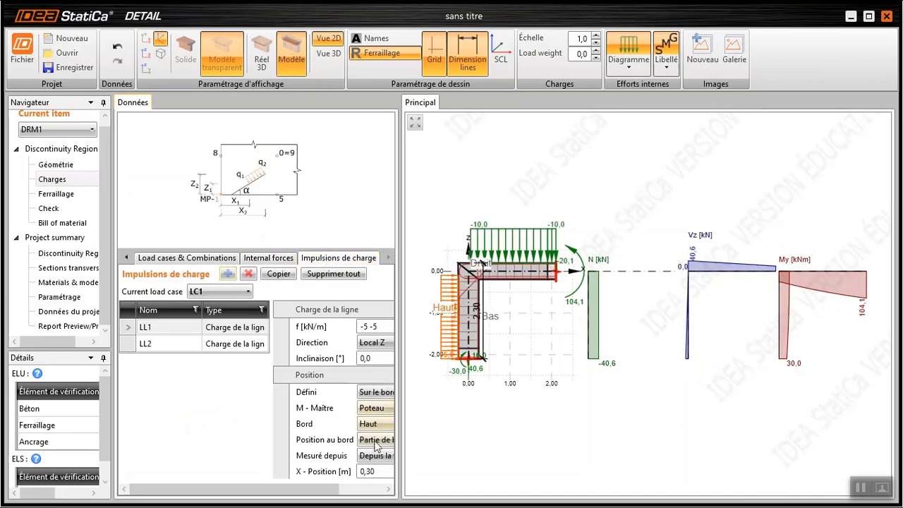
Examine the intensity, direction and edge position settings of line load LL1 on the column in load case LC1
click(365, 491)
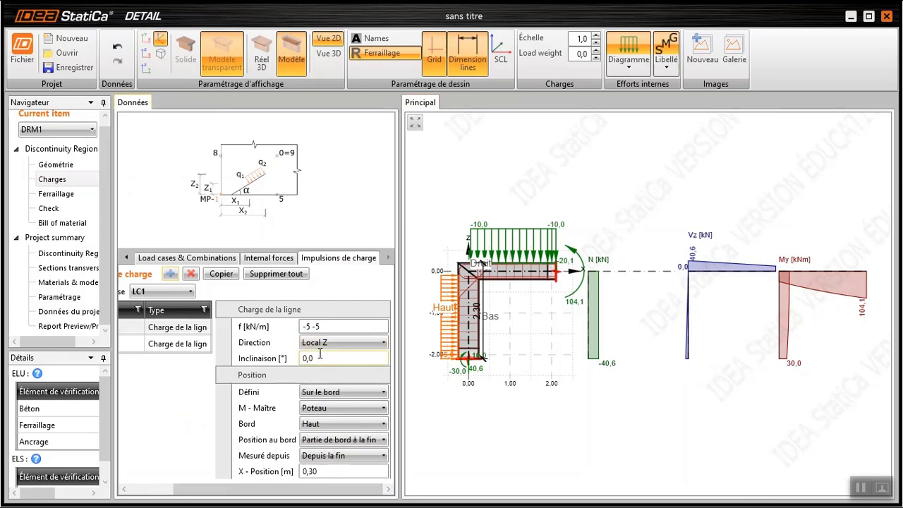
click(190, 295)
click(190, 295)
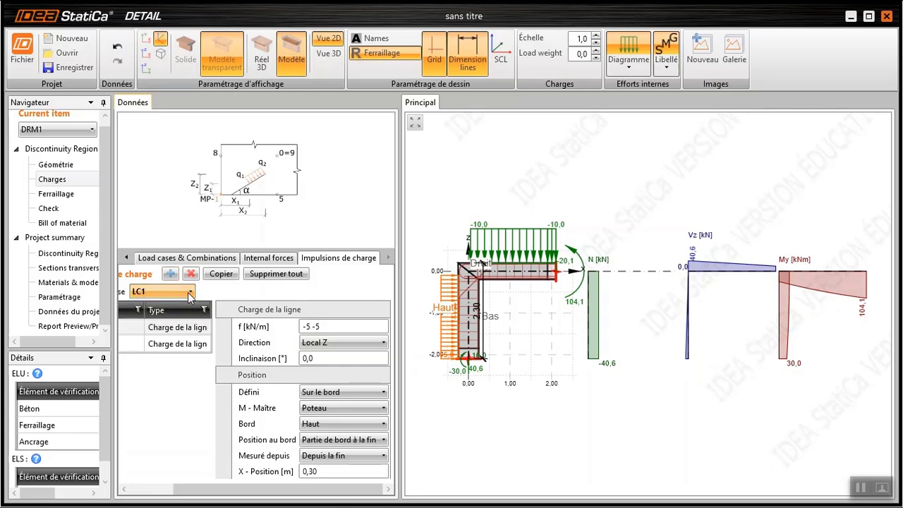
click(319, 326)
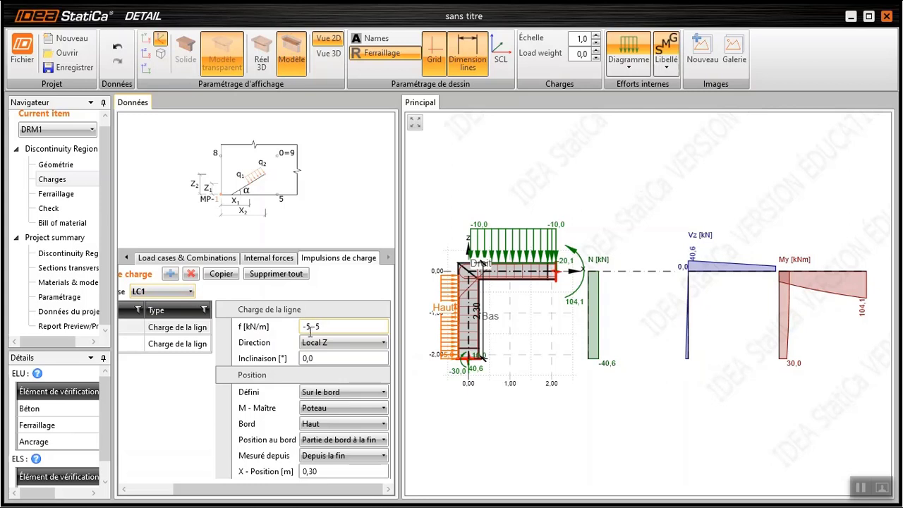
click(310, 329)
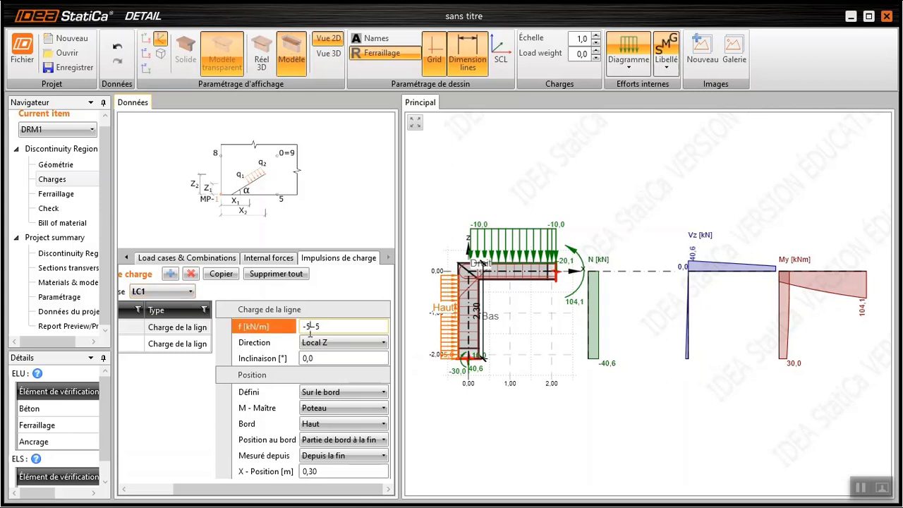
click(160, 490)
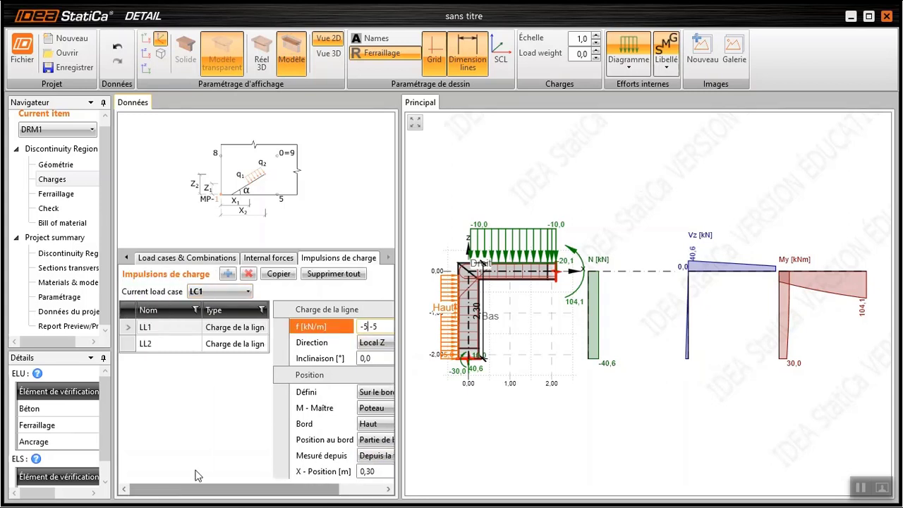
Set the intensity of line load LL2 on the beam's upper edge to -15 -15 kN/m in load case LC1
click(138, 353)
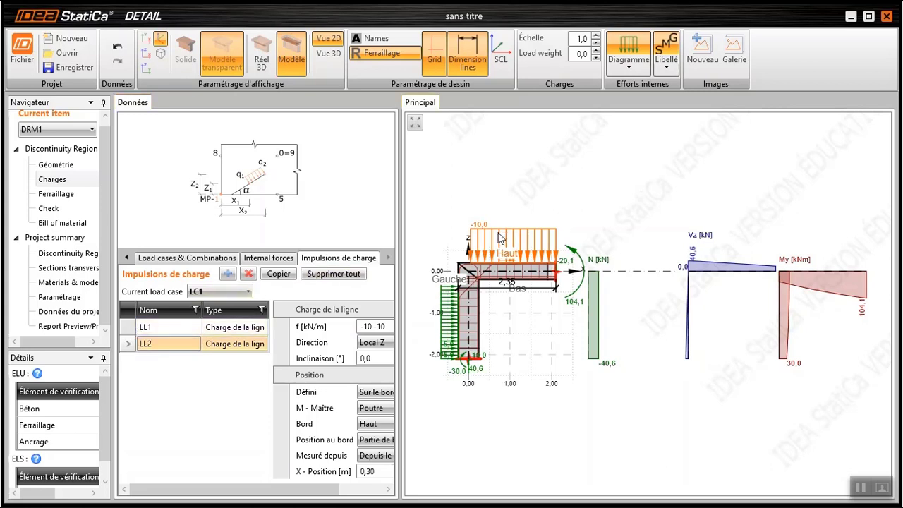
click(384, 492)
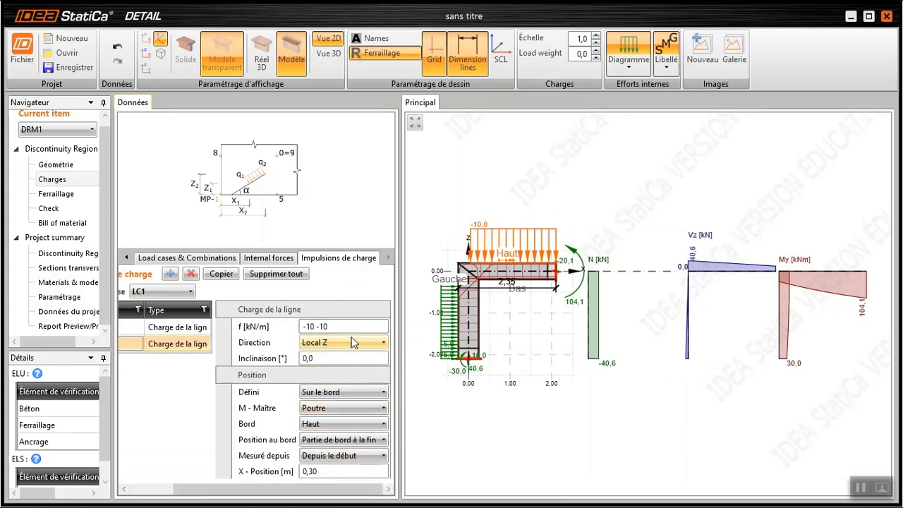
click(316, 326)
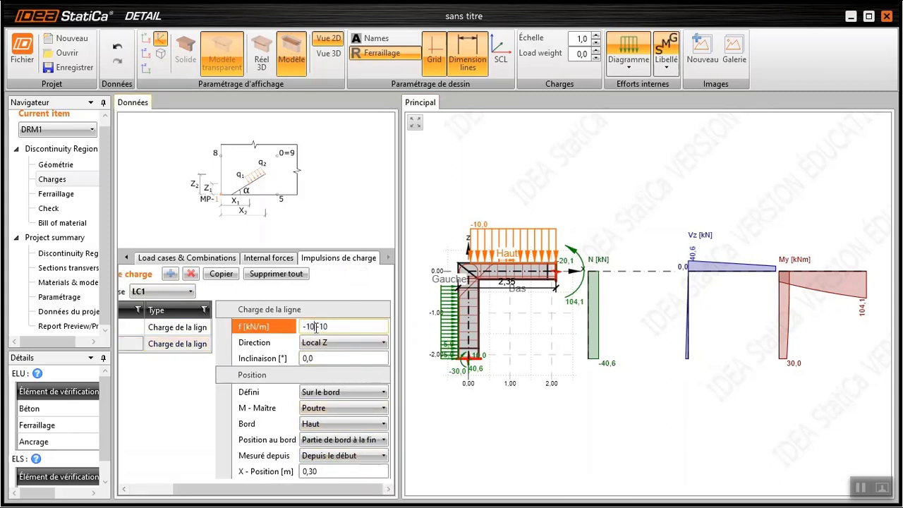
key(BackSpace)
text(5 -15)
click(164, 328)
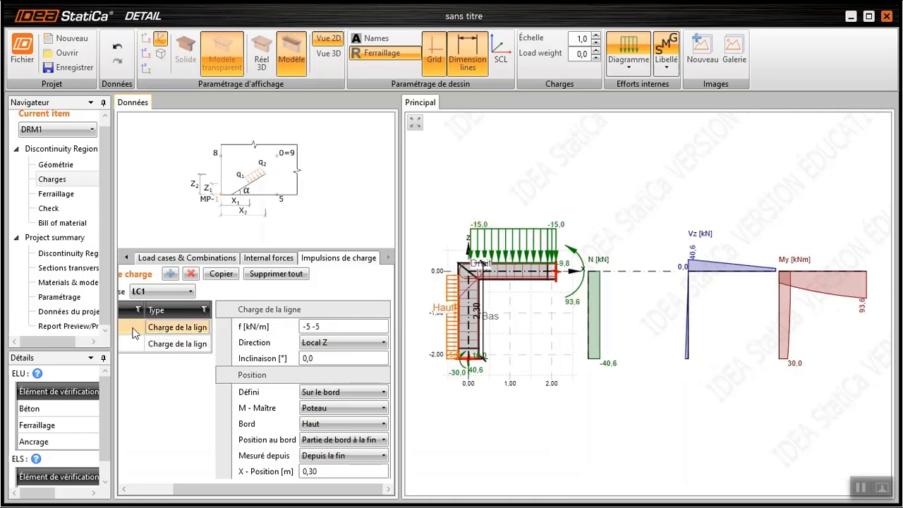
click(136, 335)
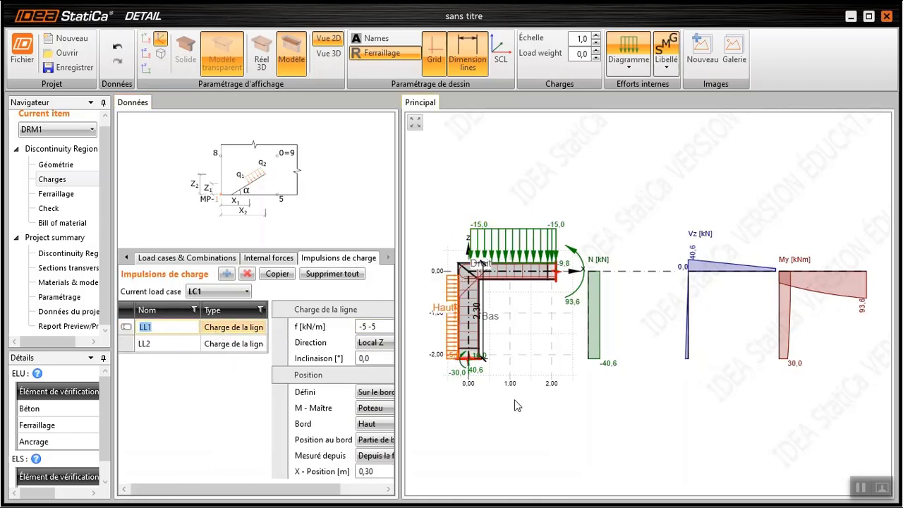
click(377, 489)
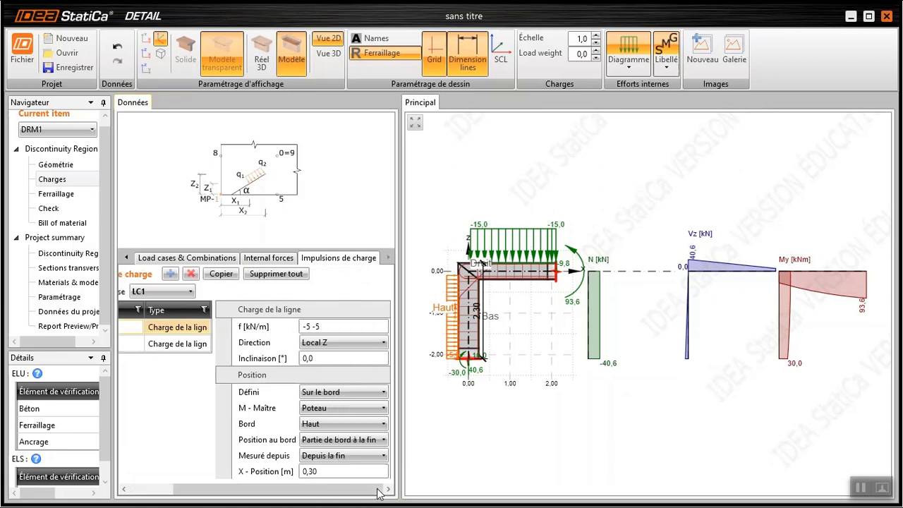
click(137, 492)
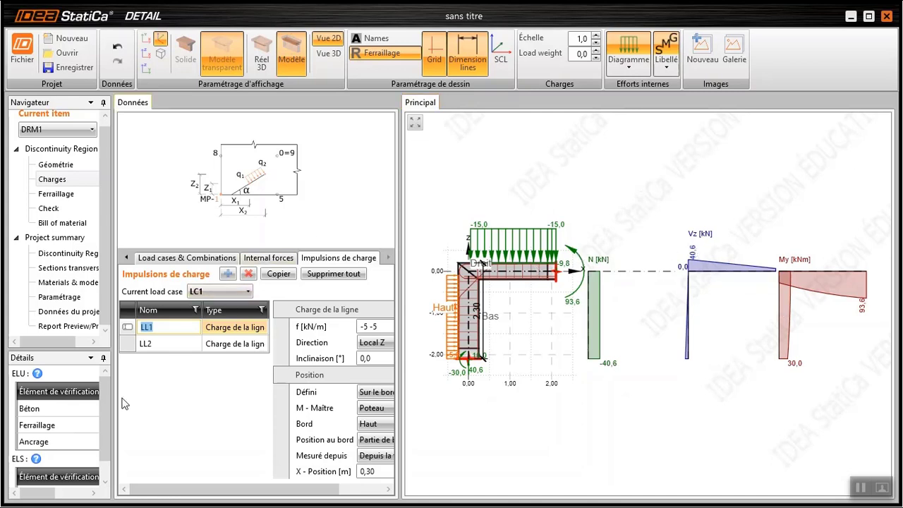
Include load cases LC1 (Permanent) and LC2 (Variable) in the verification
click(148, 258)
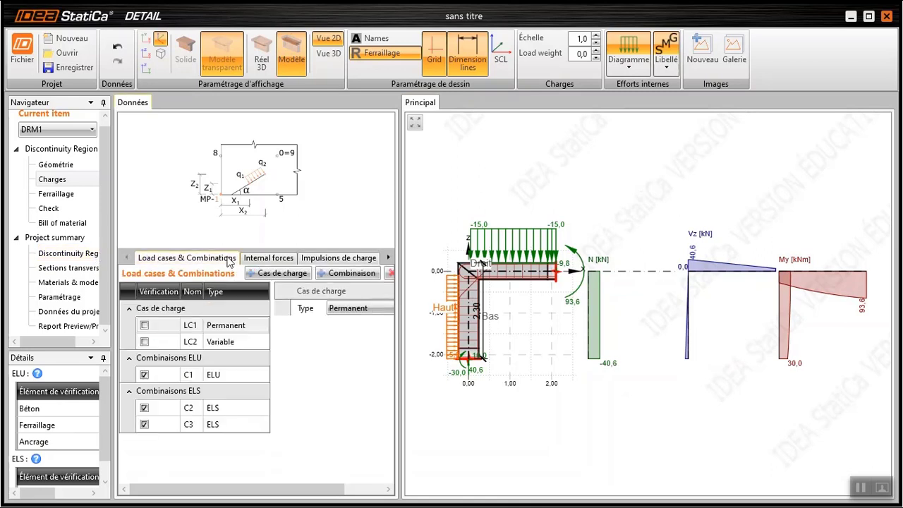
click(144, 326)
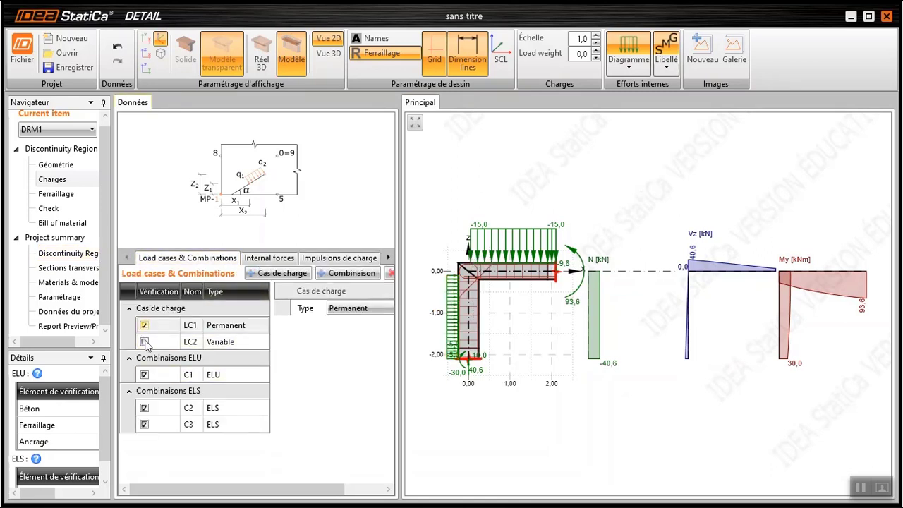
click(144, 342)
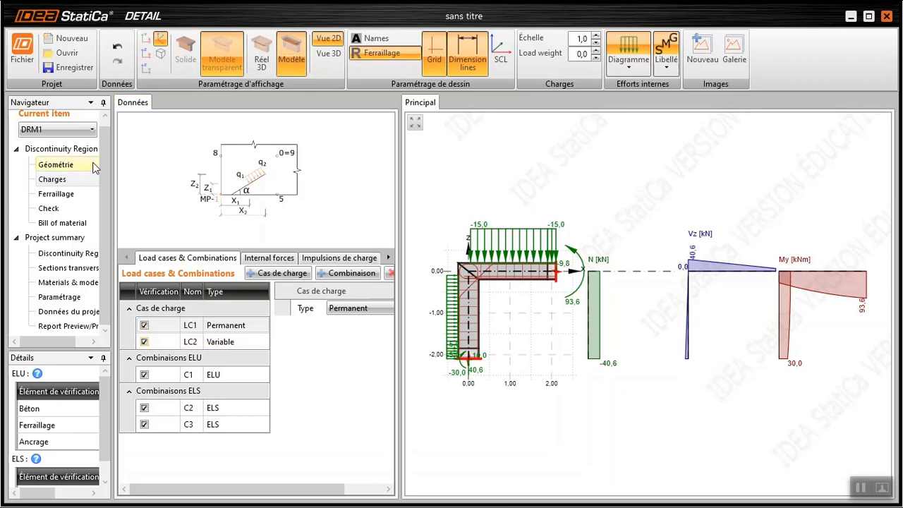
Open the reinforcement (Ferraillage) for editing and set the diameter of the column stirrup group ST1 to 8 mm
click(65, 199)
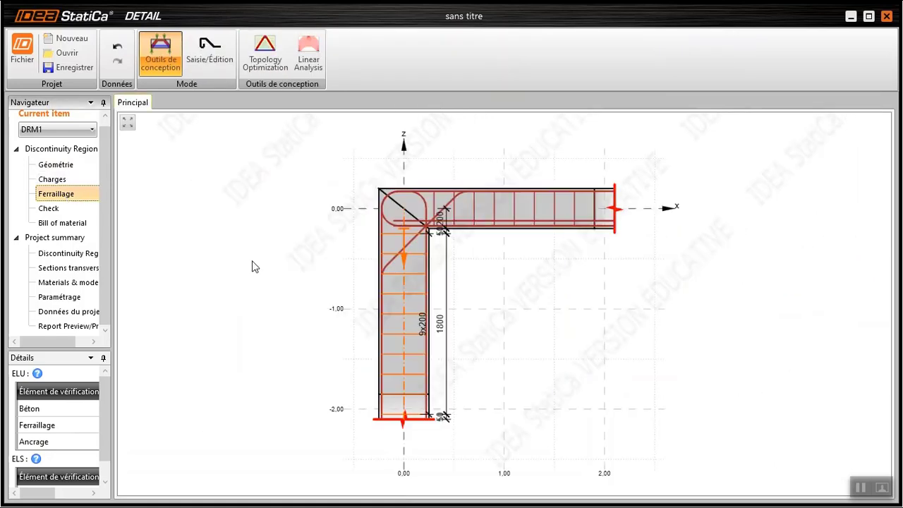
click(205, 48)
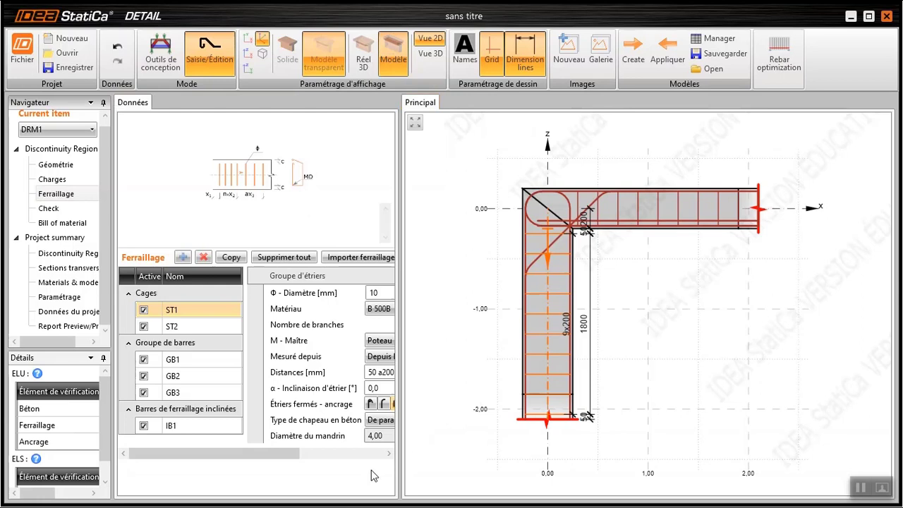
click(356, 454)
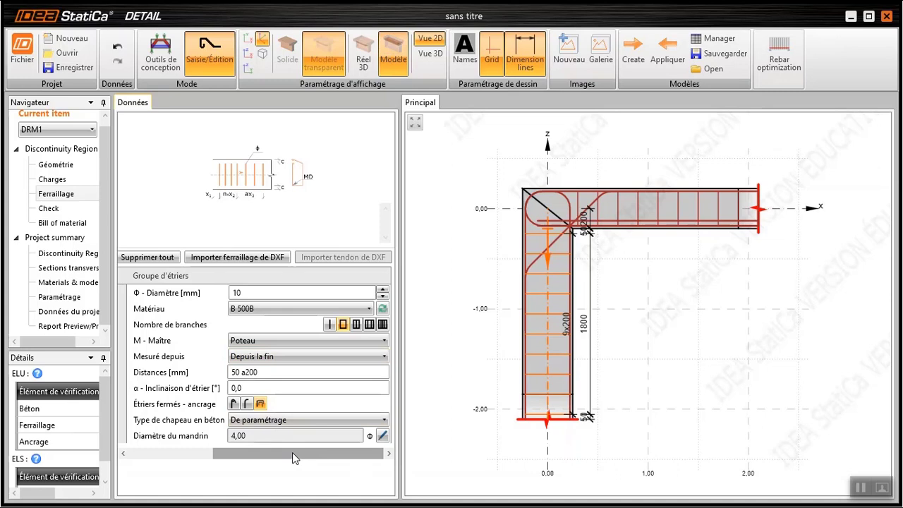
click(382, 297)
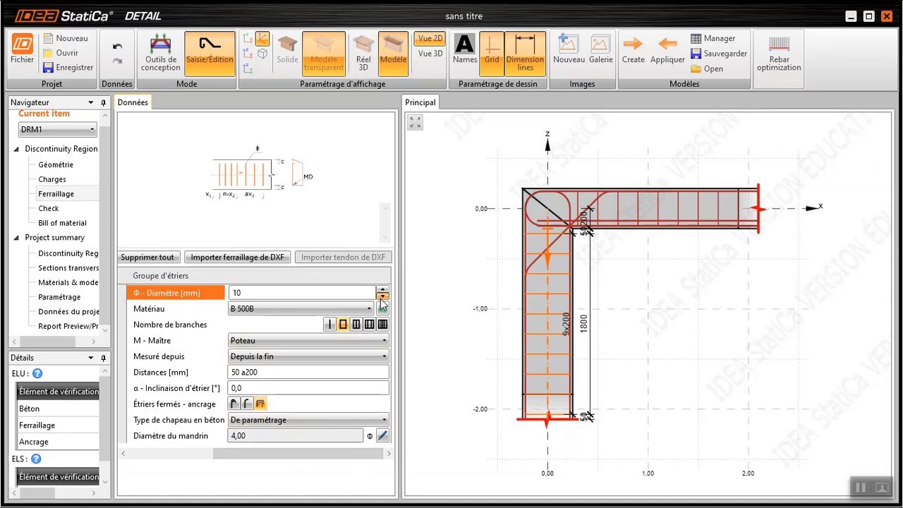
drag(296, 455, 191, 479)
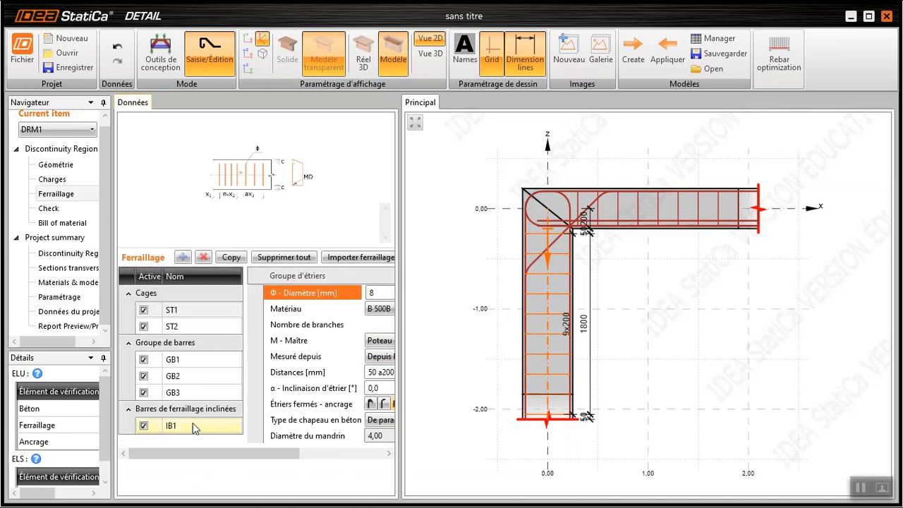
Set the diameter of the beam stirrup group ST2 to 8 mm
click(209, 329)
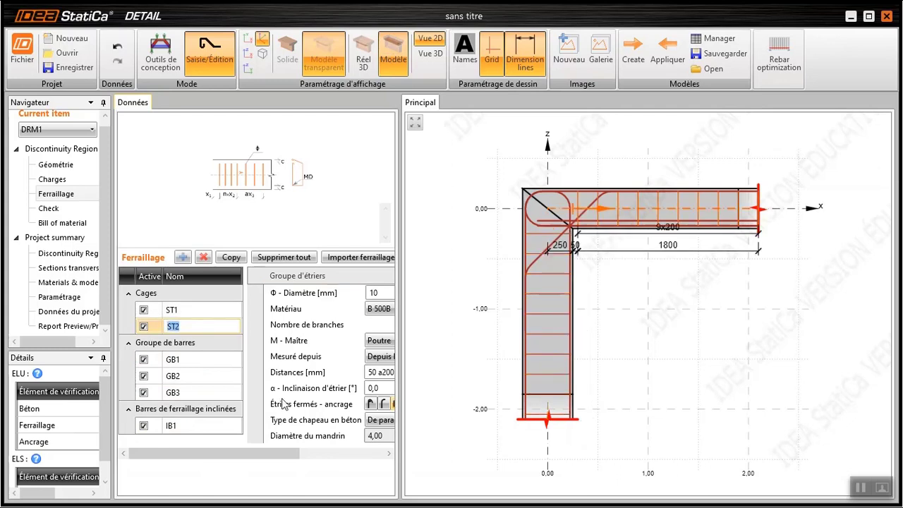
drag(281, 457, 339, 477)
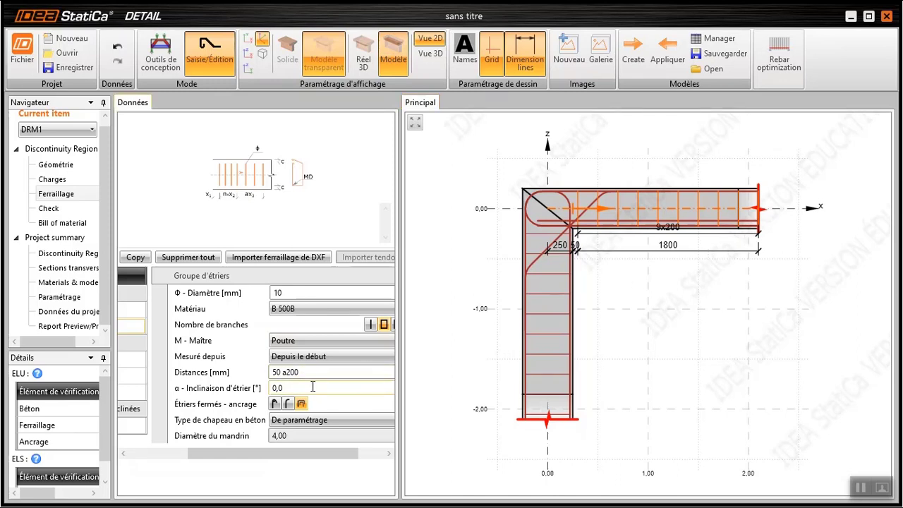
click(284, 292)
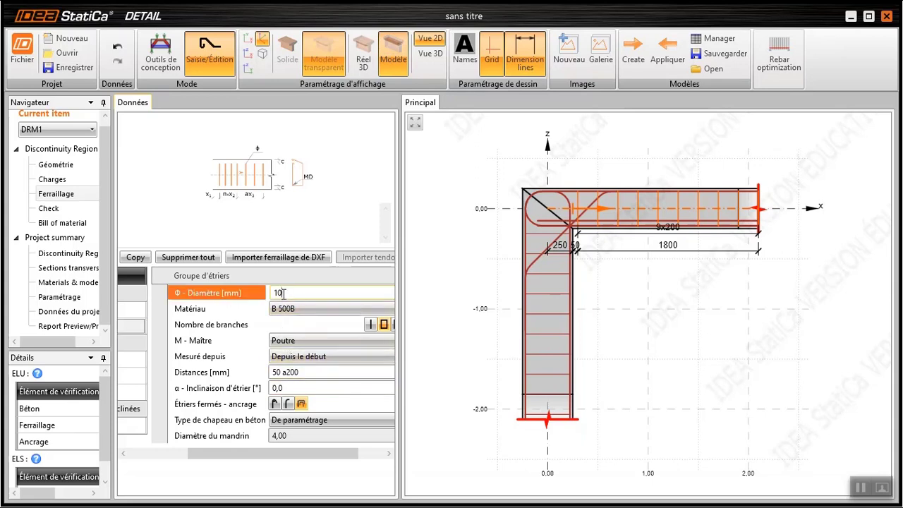
text(8)
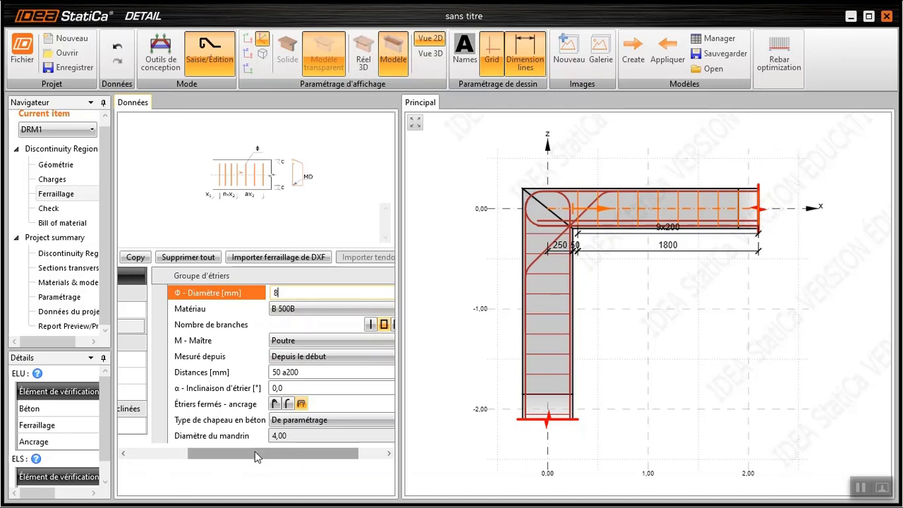
drag(255, 456, 318, 460)
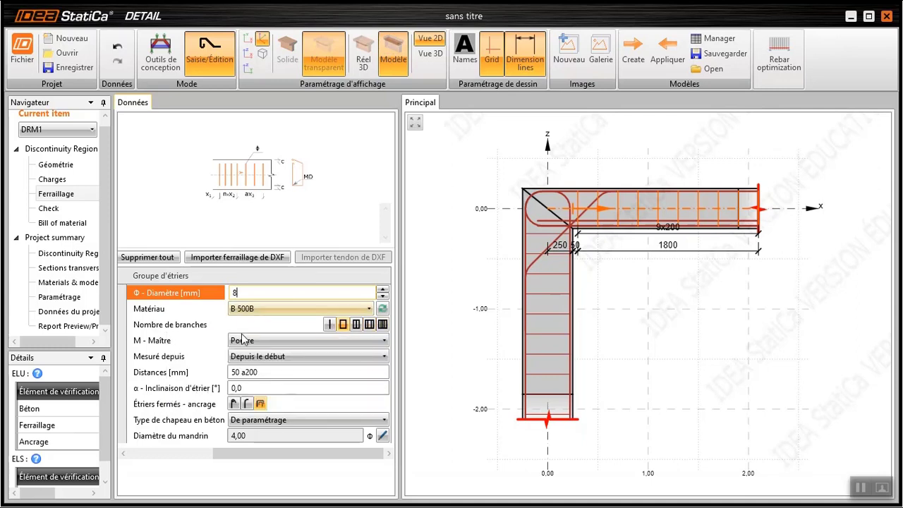
click(167, 456)
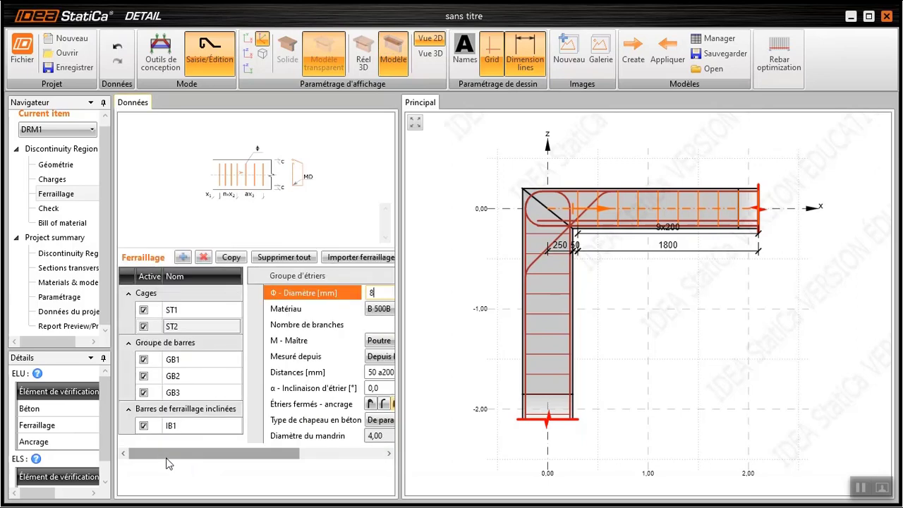
Set the number of bars per layer to 3 for bar group GB1 along the beam's lower edge
click(182, 359)
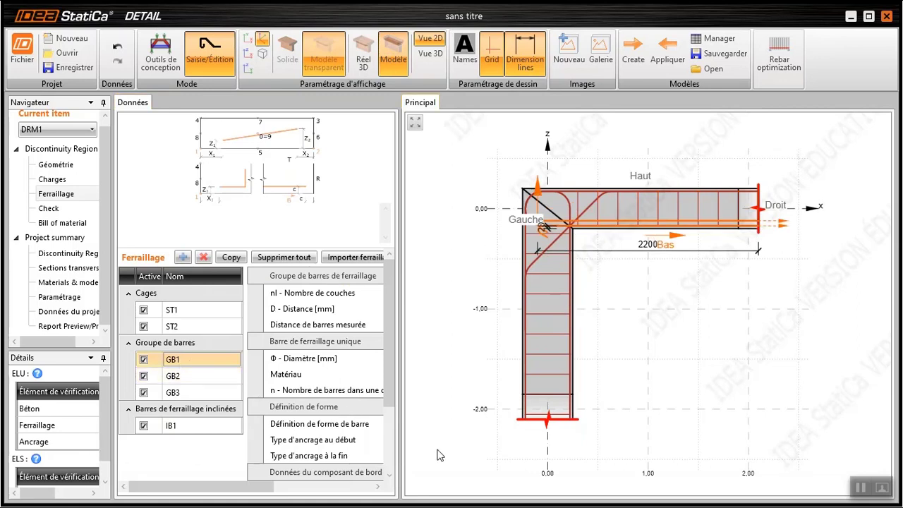
click(378, 487)
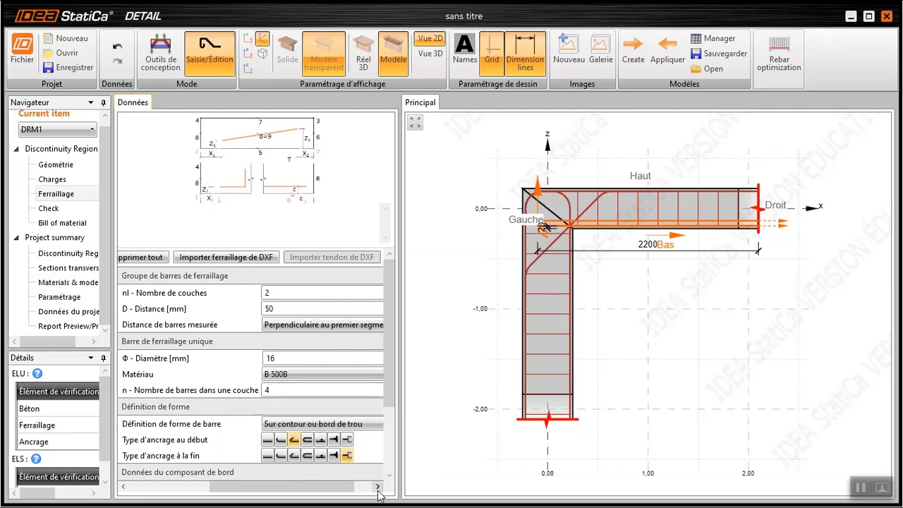
click(377, 487)
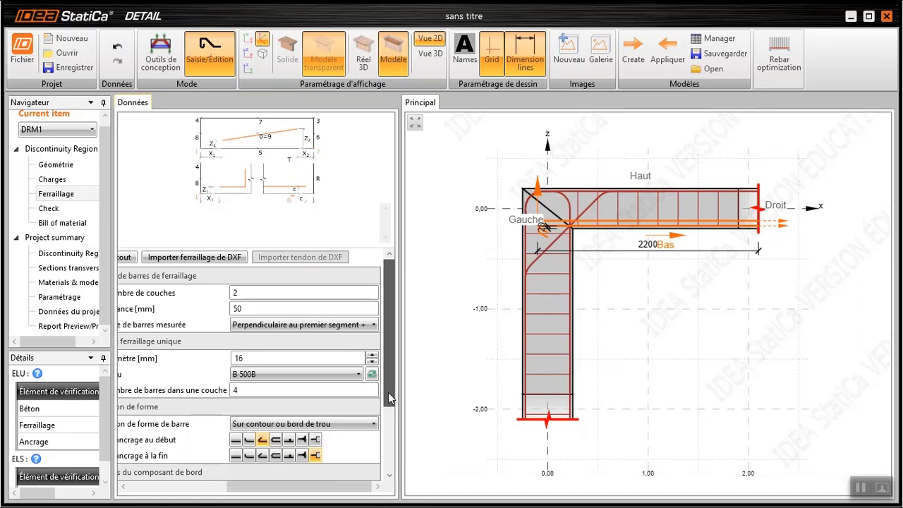
drag(393, 395, 393, 462)
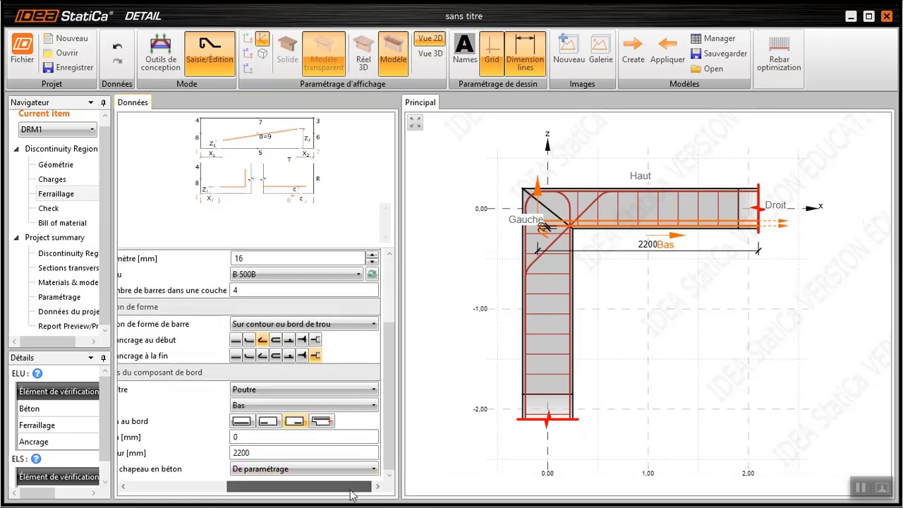
mouse_move(350, 488)
mouse_down()
mouse_move(314, 488)
mouse_move(367, 488)
mouse_up()
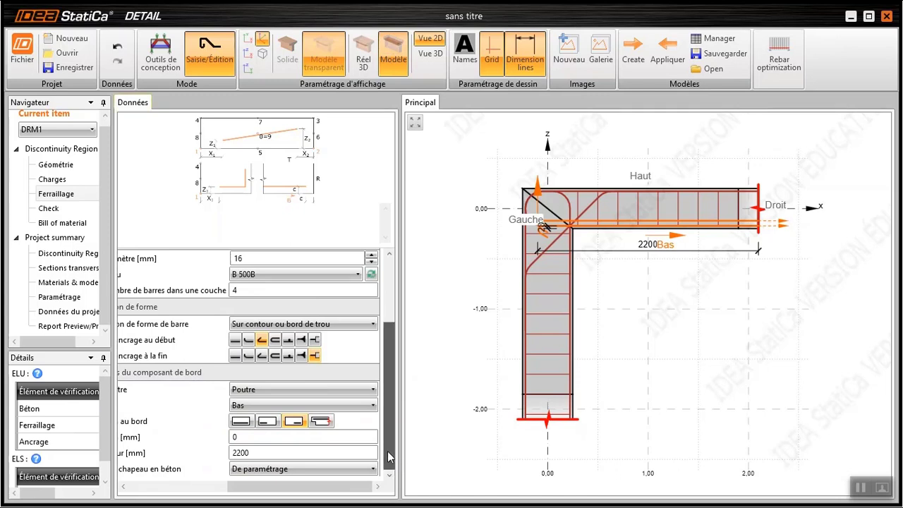
drag(387, 456, 387, 375)
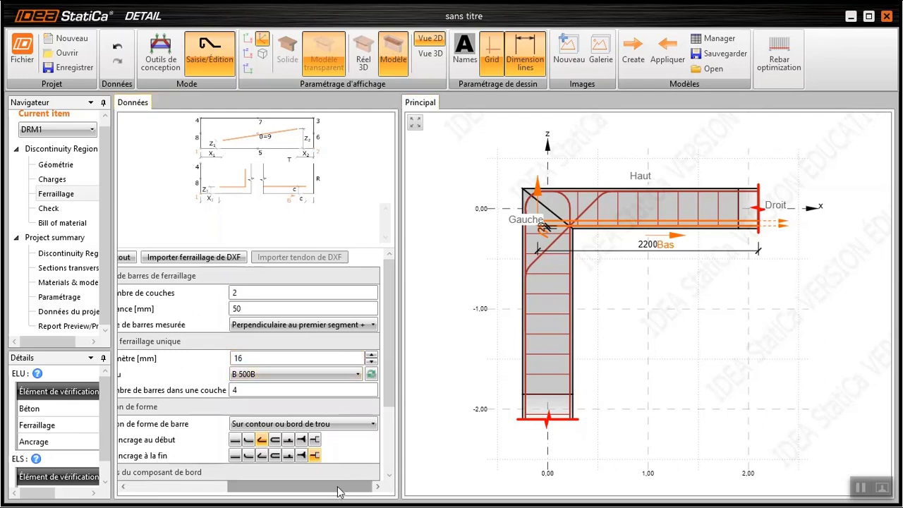
drag(339, 488, 302, 507)
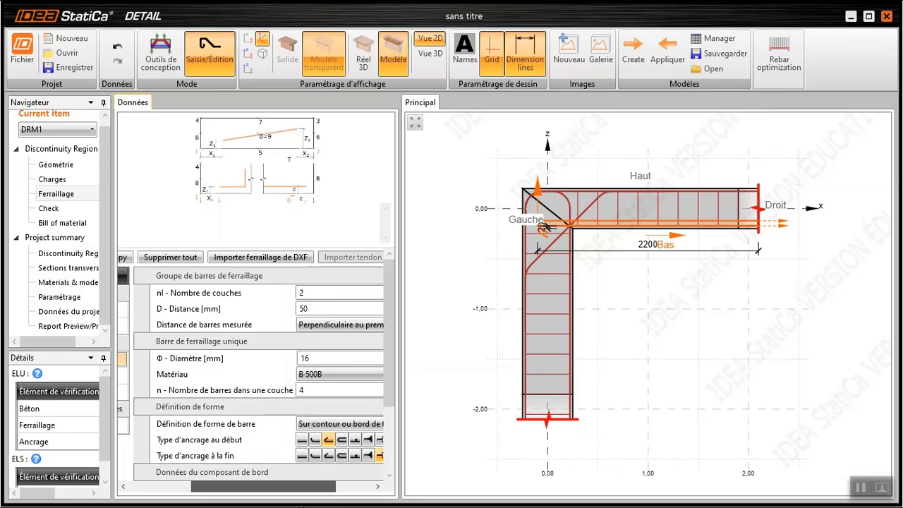
drag(314, 502, 346, 502)
click(247, 392)
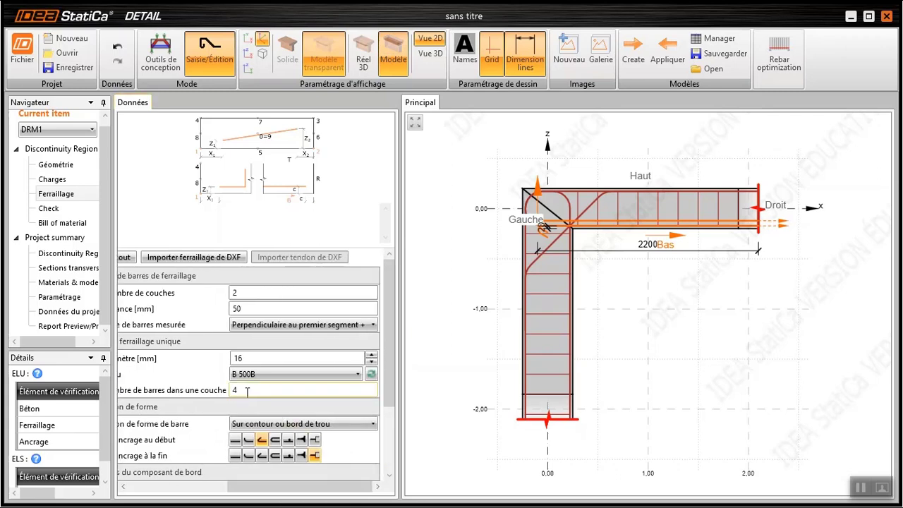
key(BackSpace)
text(3)
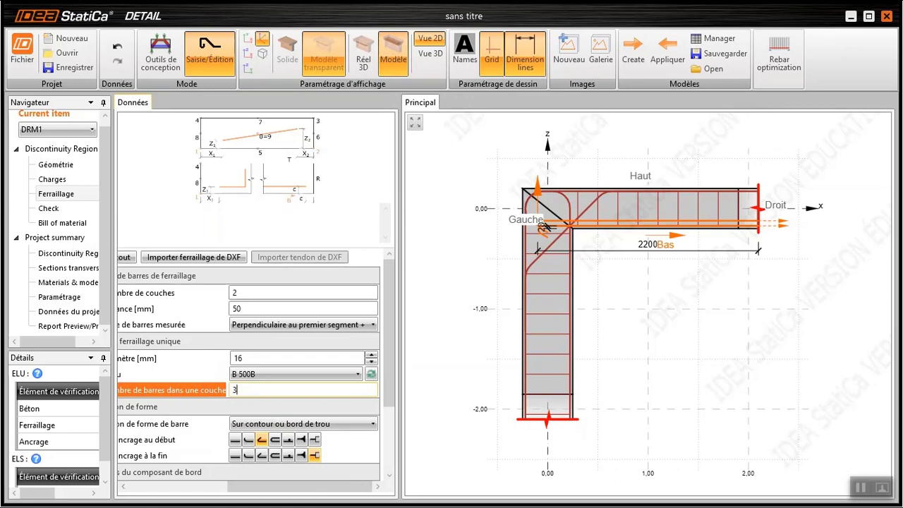
Review the diameter, bar count and anchorage properties of bar groups GB2 and GB3 and of inclined bar IB1
drag(225, 488, 127, 496)
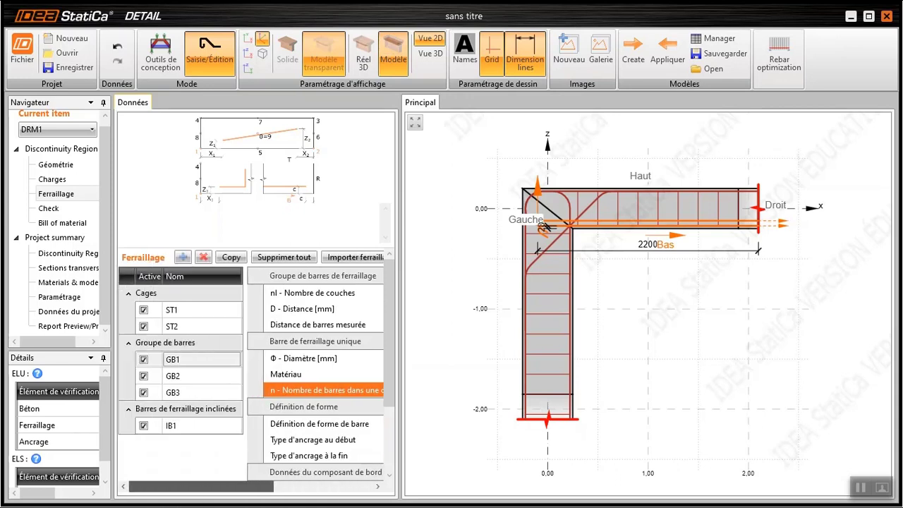
click(208, 377)
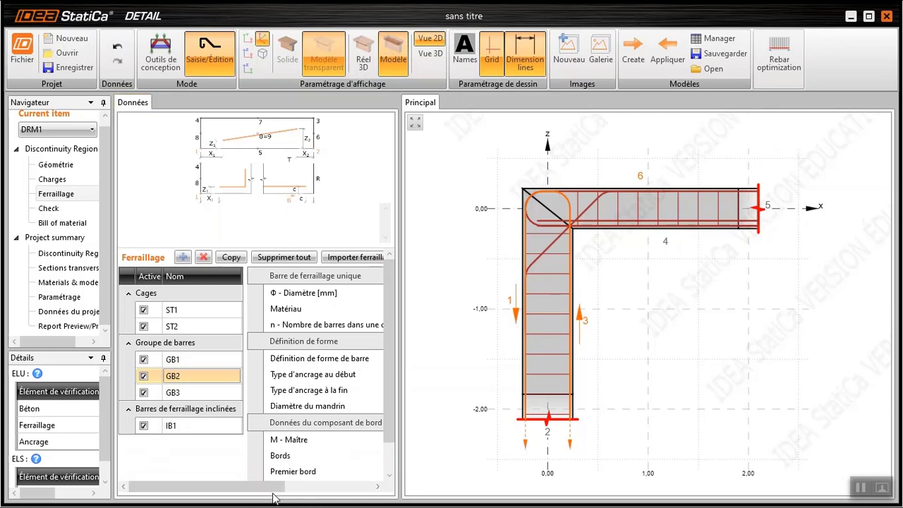
drag(270, 492, 358, 494)
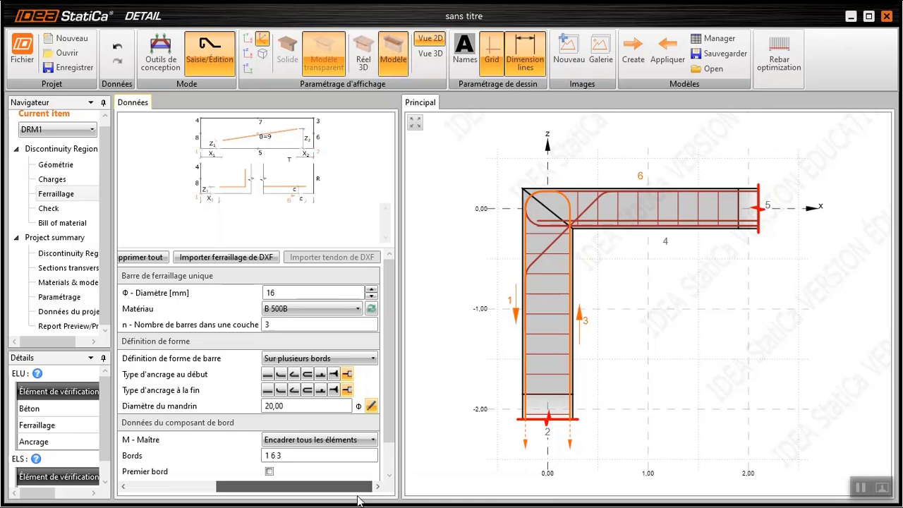
drag(357, 496, 205, 506)
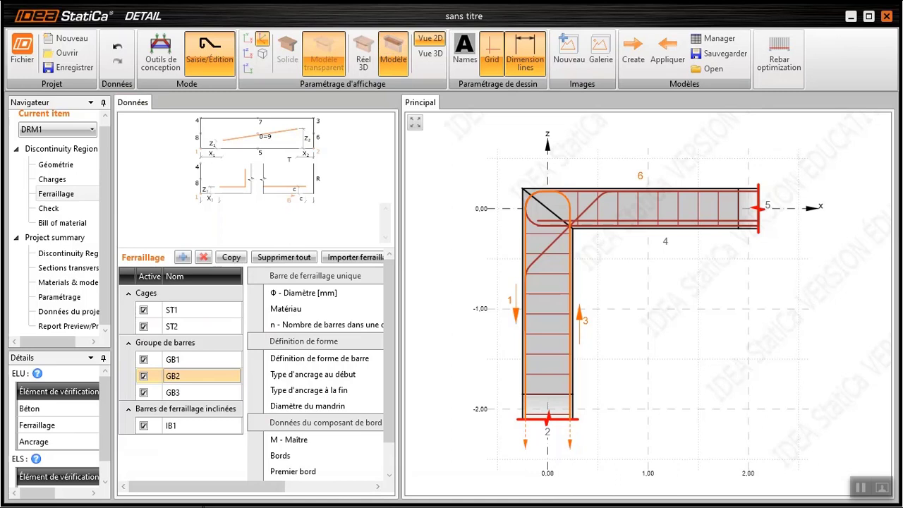
click(208, 399)
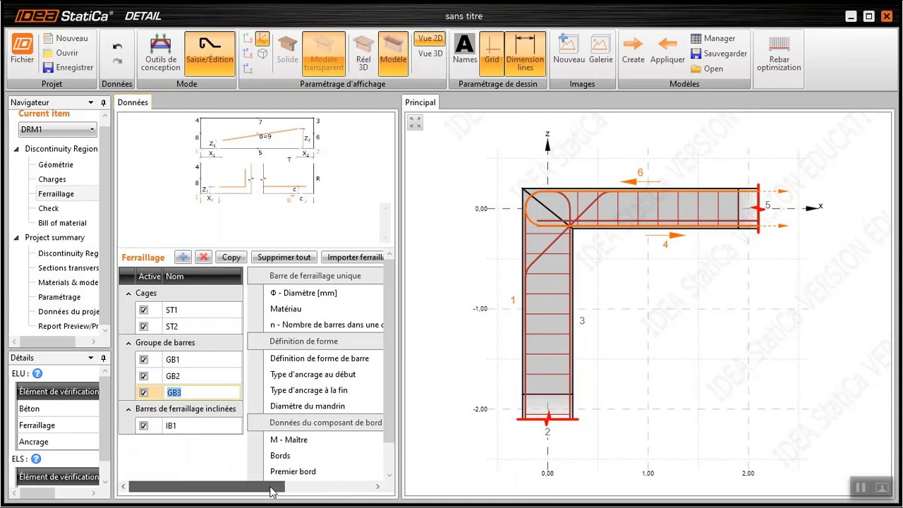
drag(270, 490, 347, 491)
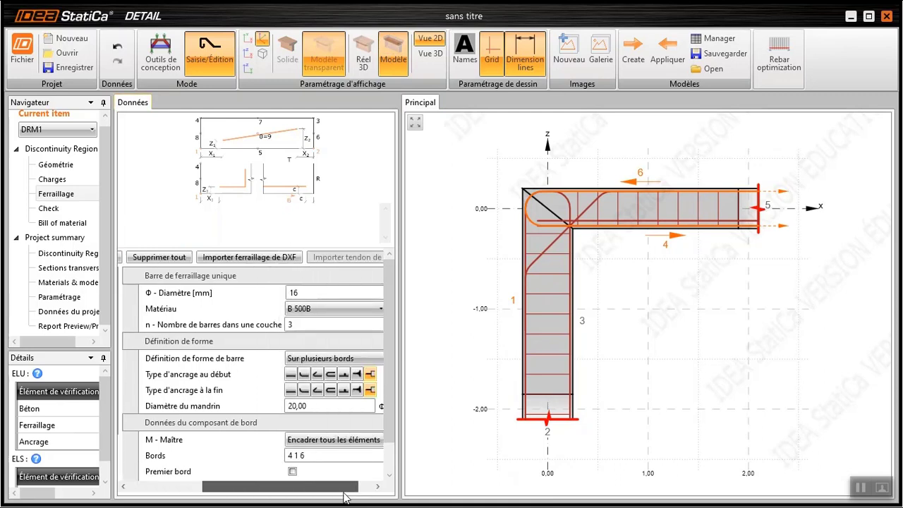
drag(345, 494, 267, 492)
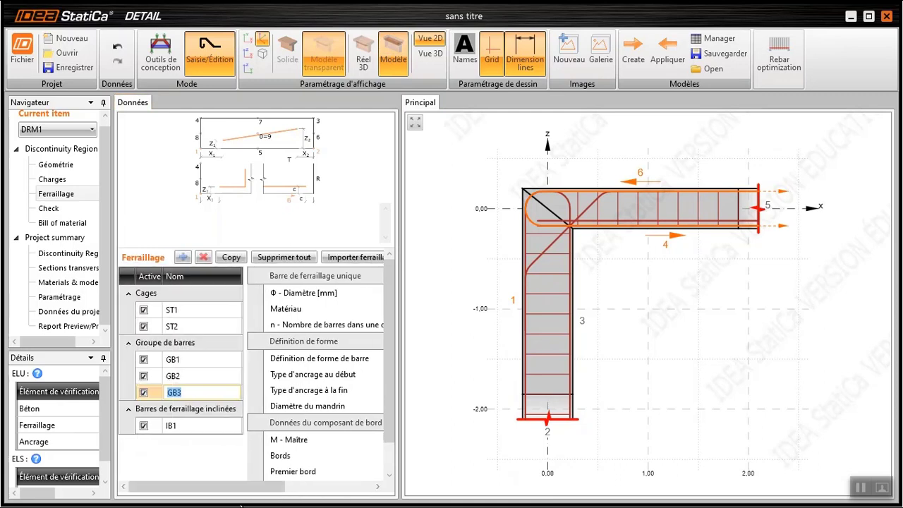
click(200, 429)
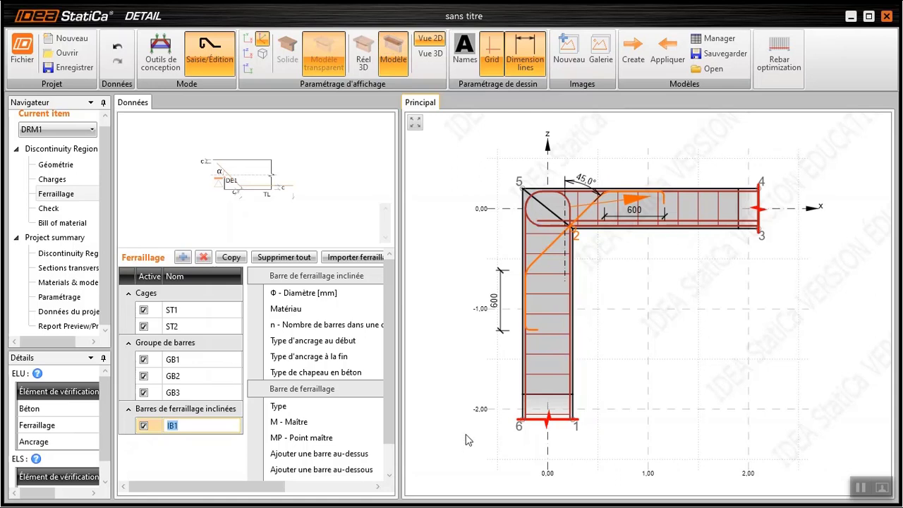
click(380, 486)
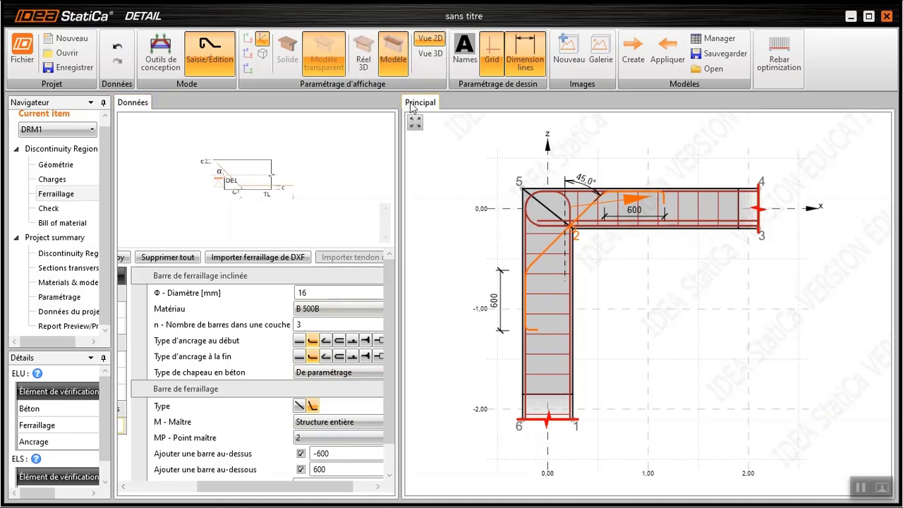
Display the reinforcement in real 3D and review the layer, shape and edge properties of bar group GB1, then reselect inclined bar IB1
click(371, 62)
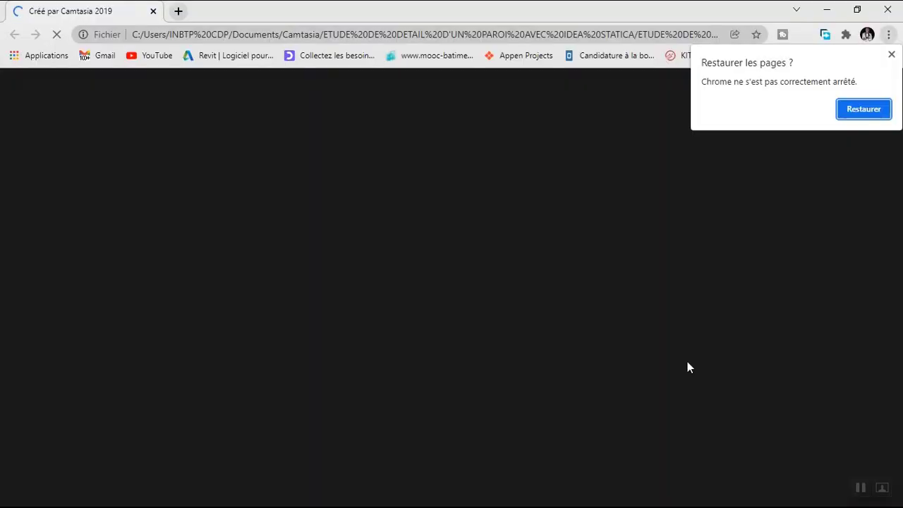
click(829, 13)
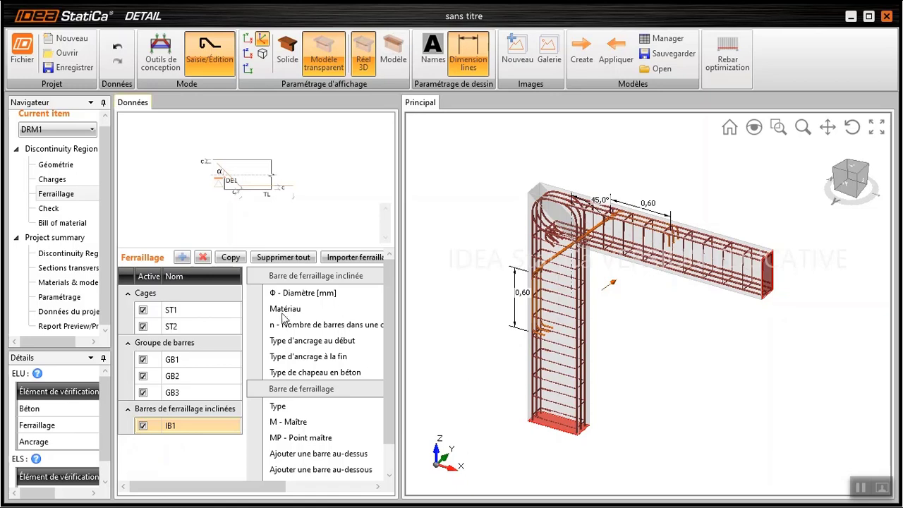
click(191, 357)
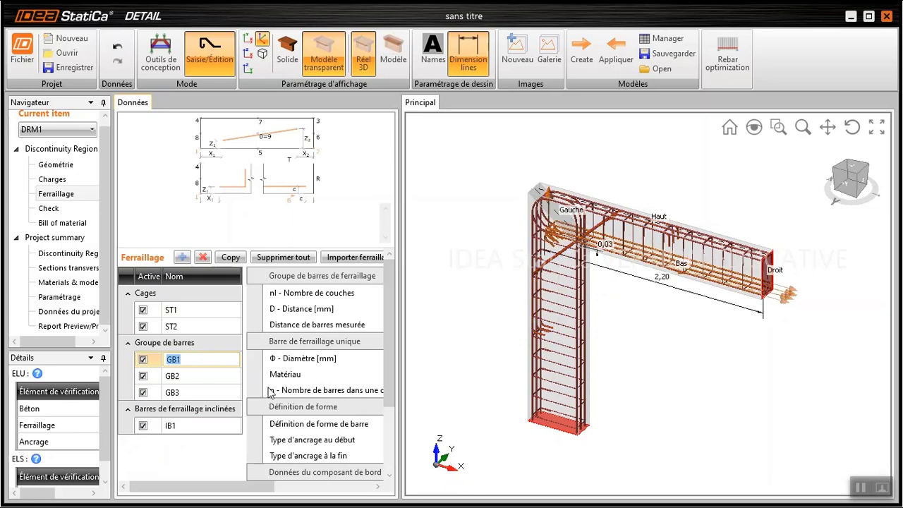
click(366, 488)
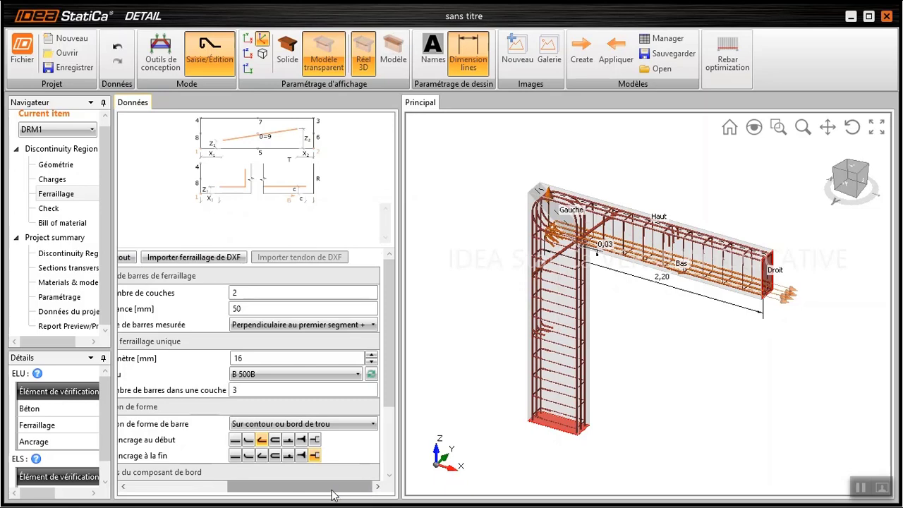
drag(333, 492, 240, 491)
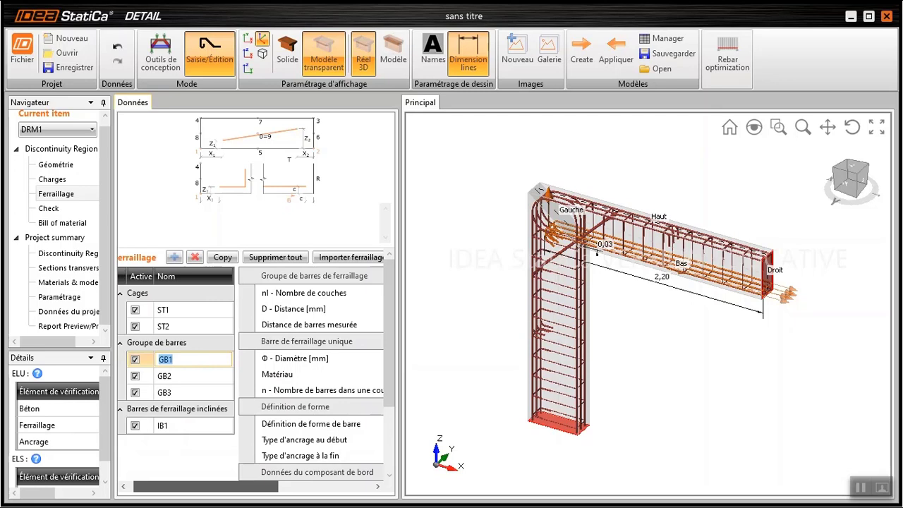
drag(239, 492, 342, 486)
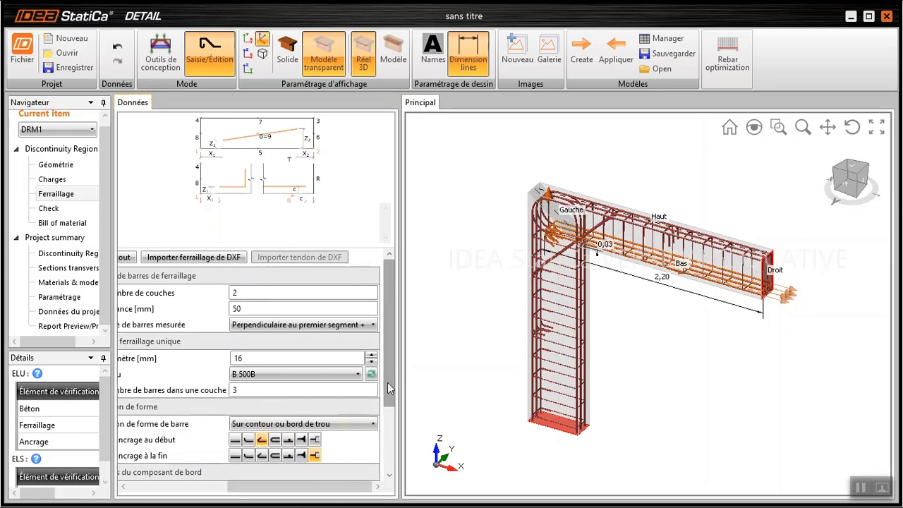
drag(387, 382, 393, 478)
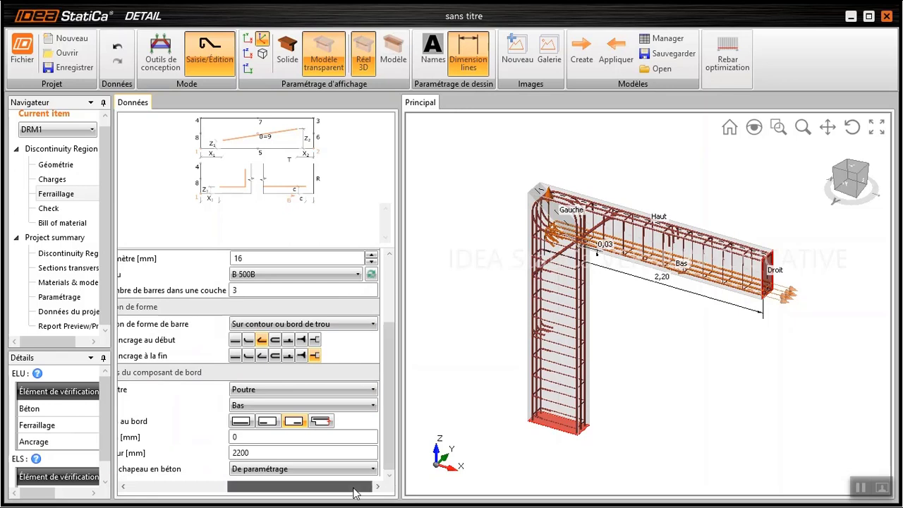
drag(358, 489, 258, 503)
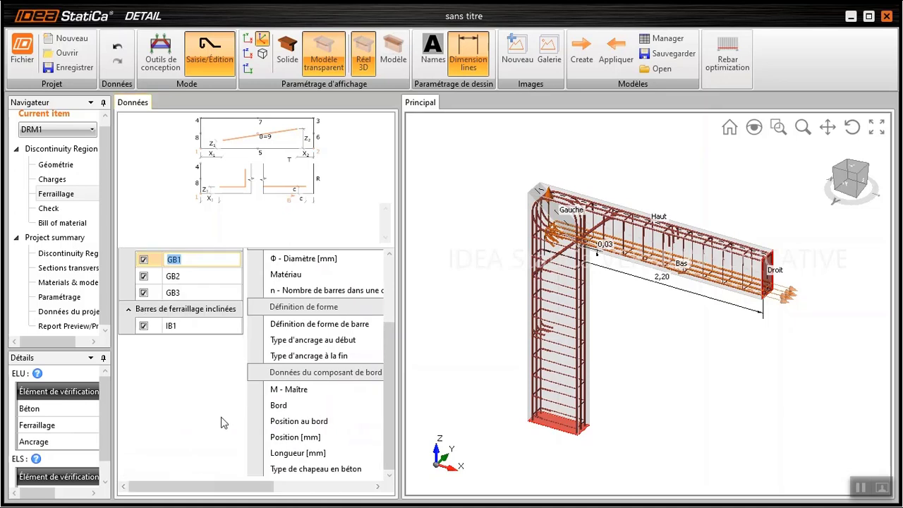
click(197, 327)
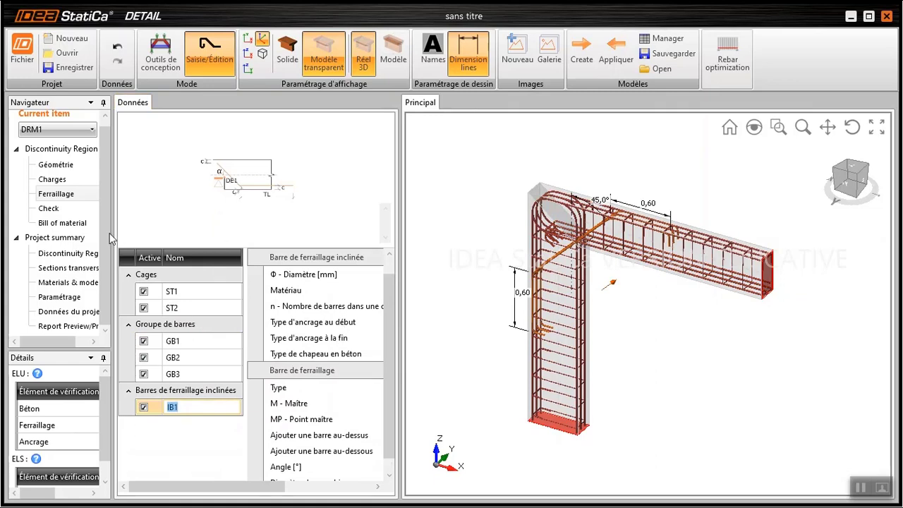
Run the verification calculation (Check) of the frame corner and view its results summary
click(50, 208)
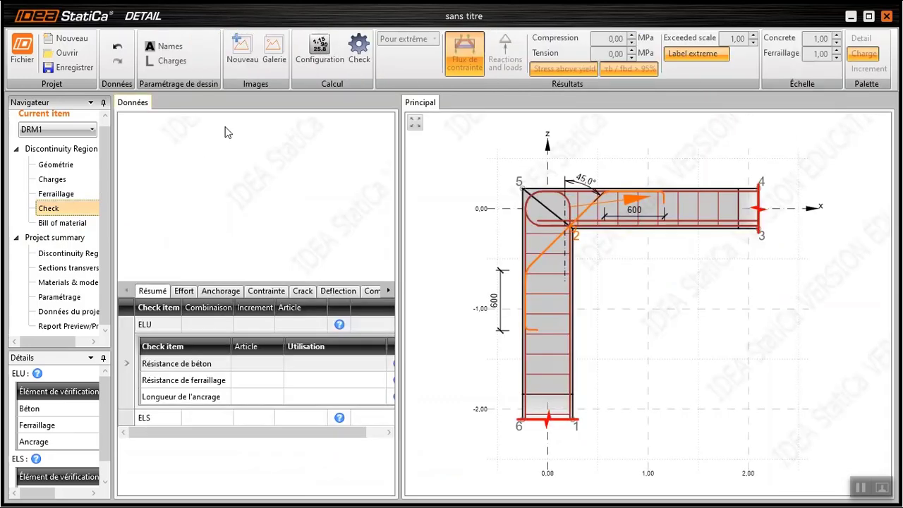
click(359, 59)
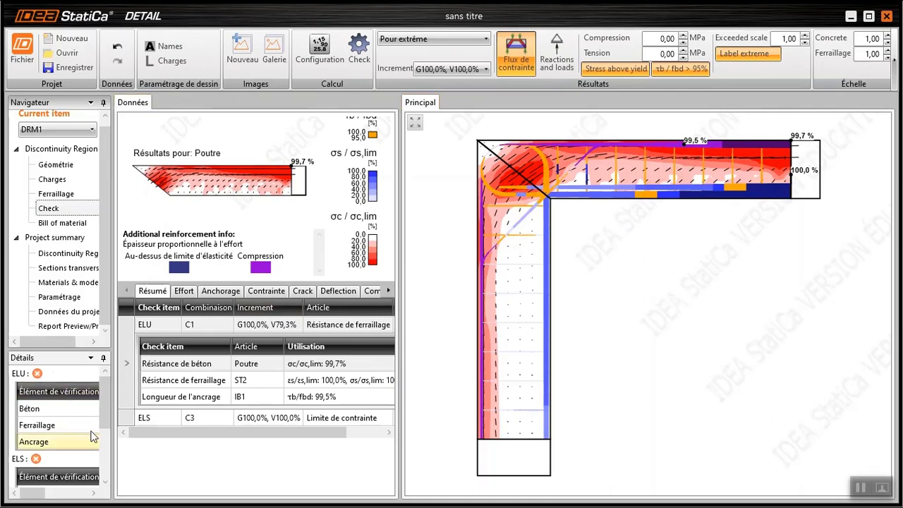
drag(102, 422, 118, 408)
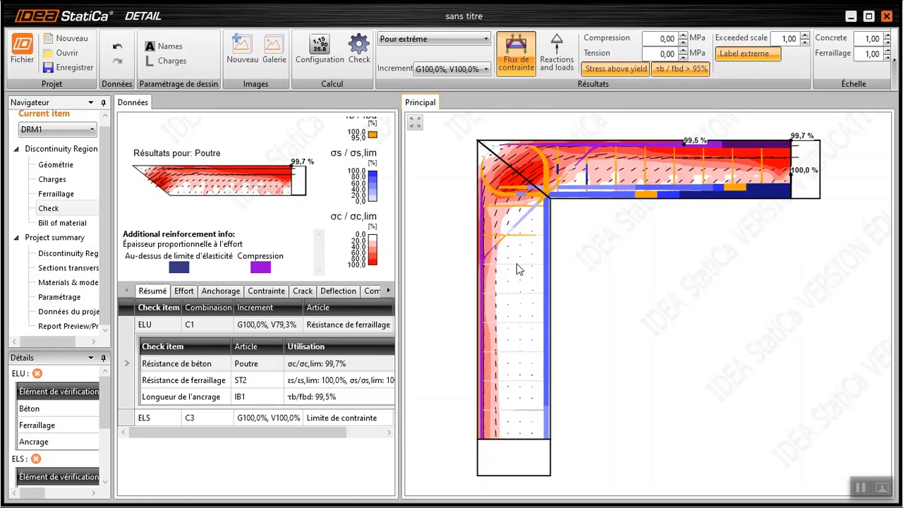
Examine the strength (Effort) results and the anchorage results for inclined bar IB1 and bar group GB2
click(183, 291)
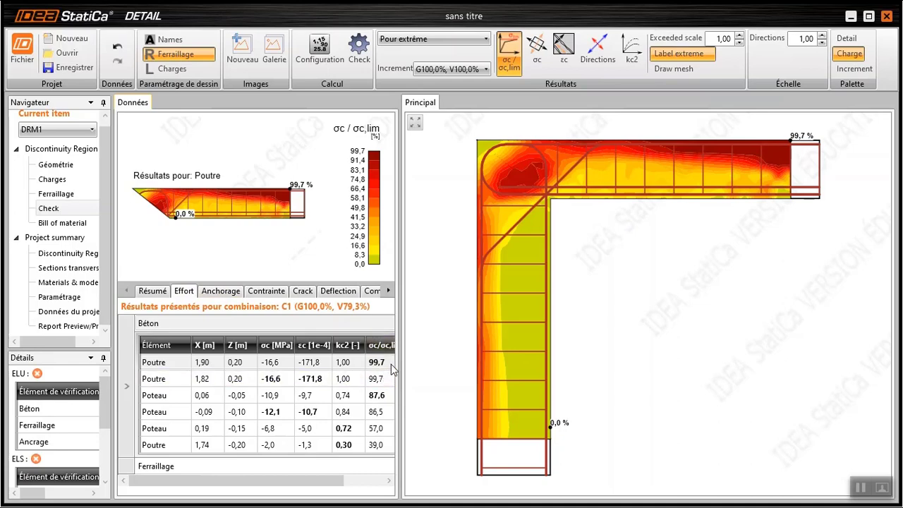
click(216, 293)
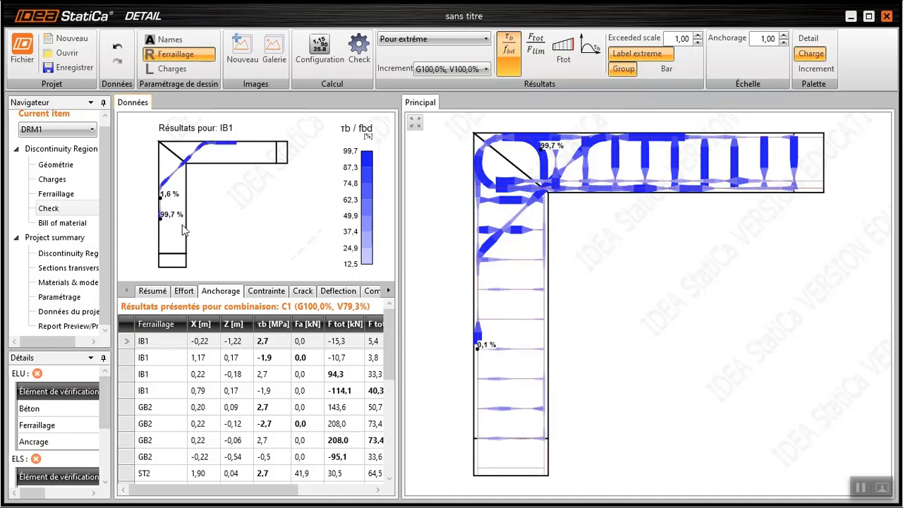
click(129, 363)
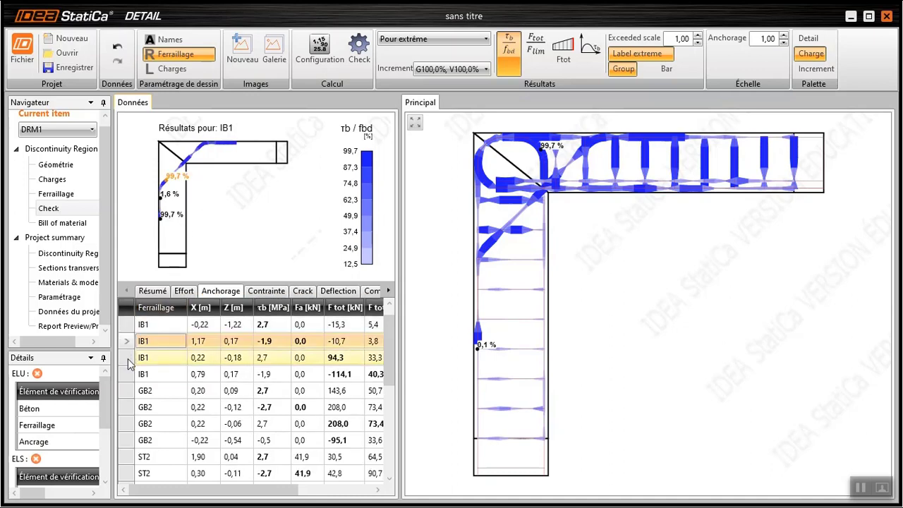
click(129, 374)
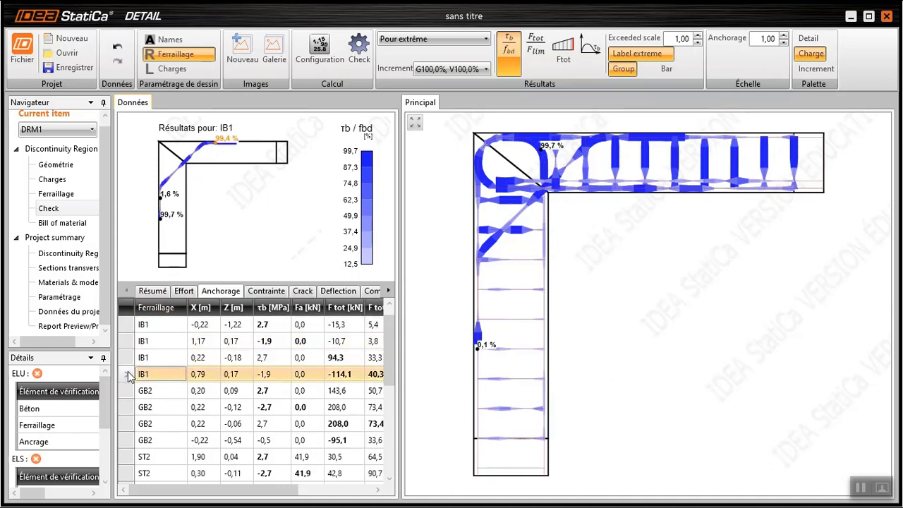
click(128, 395)
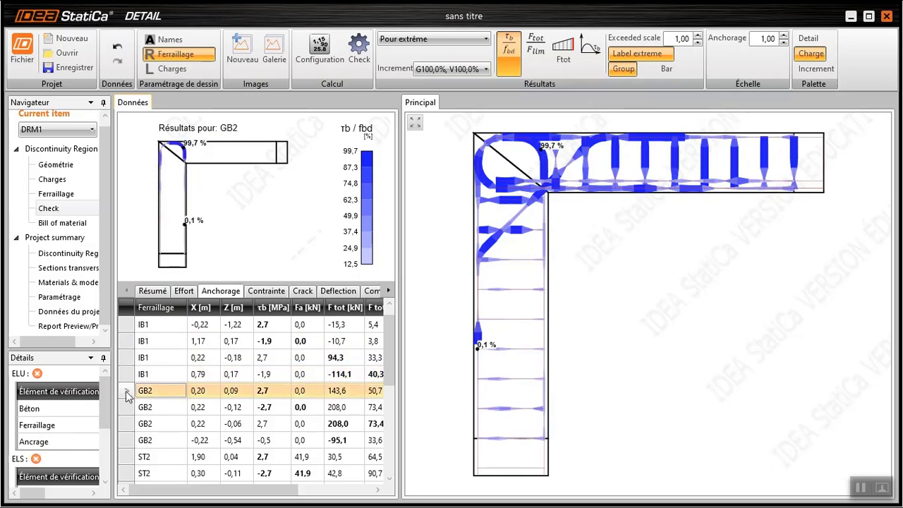
click(127, 407)
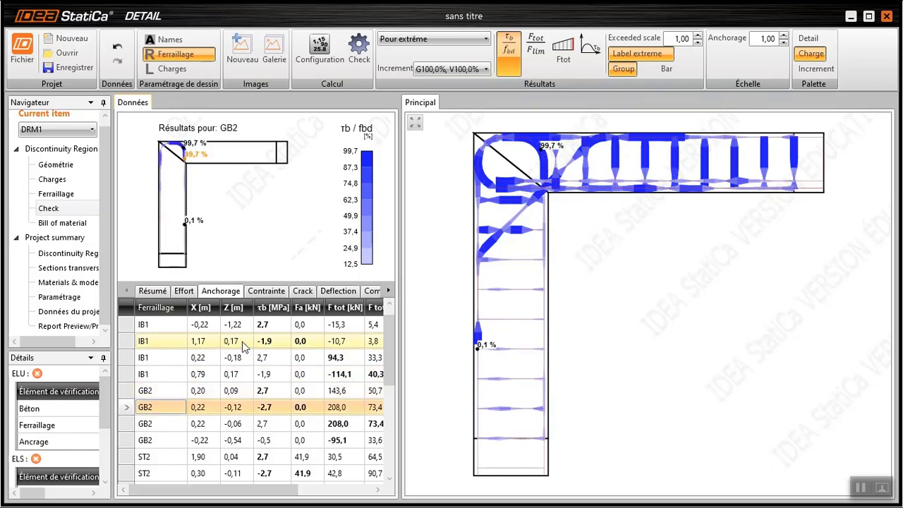
Examine the crack width, deflection and complementary deformation results of the frame corner
click(302, 292)
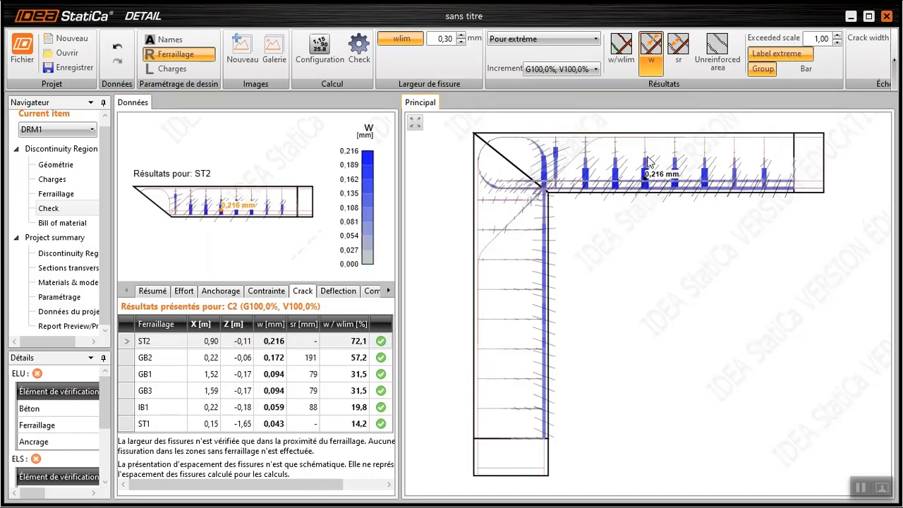
click(341, 295)
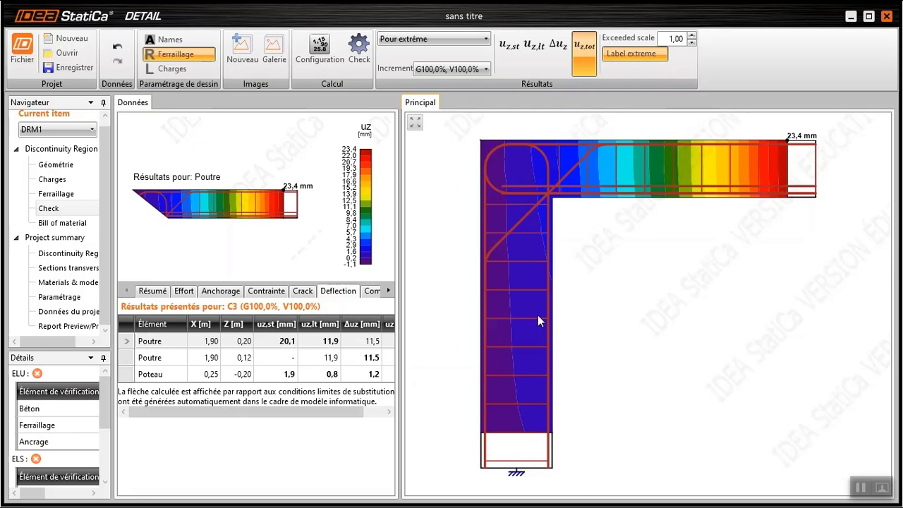
click(368, 291)
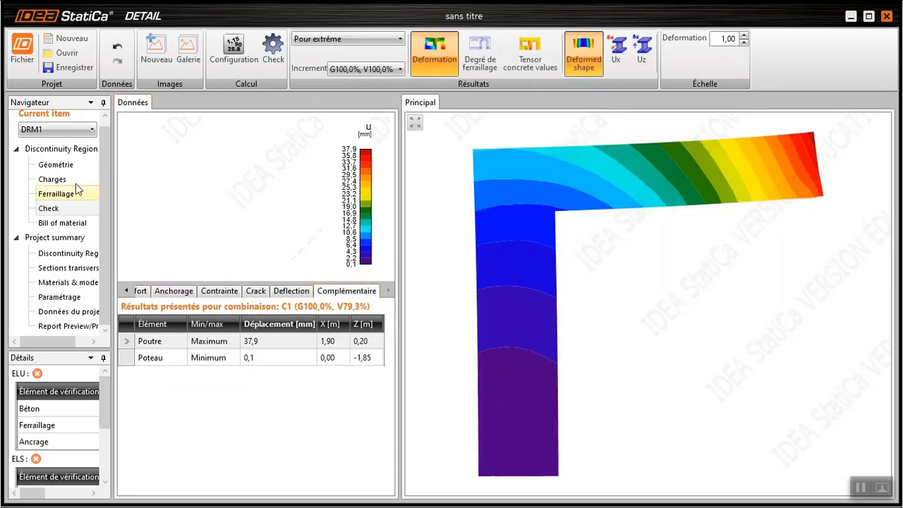
Return to the geometry and replace the column's cross-section with a rectangle 500 mm high and 300 mm wide in C25/30 concrete
click(55, 165)
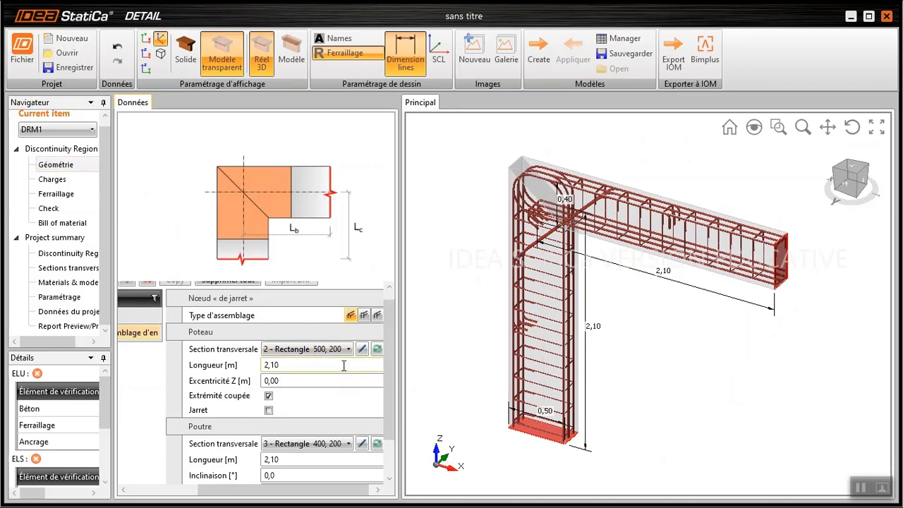
click(374, 355)
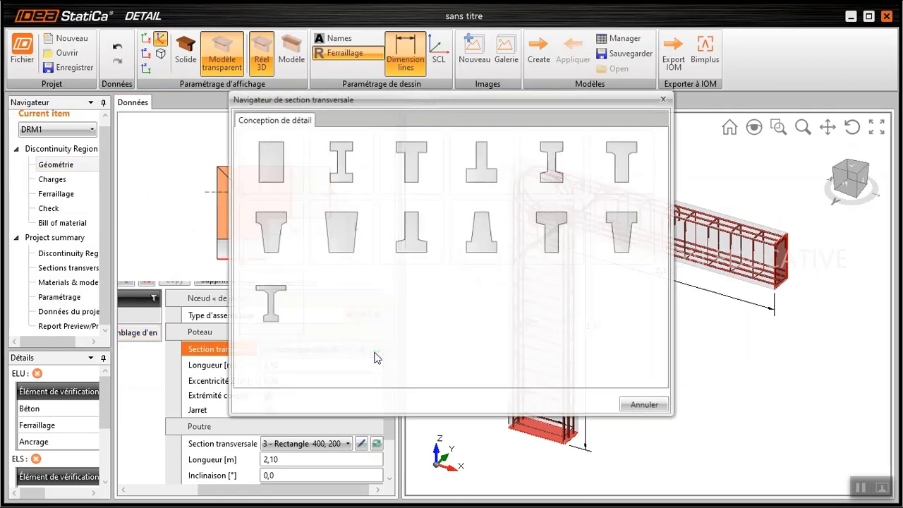
click(287, 180)
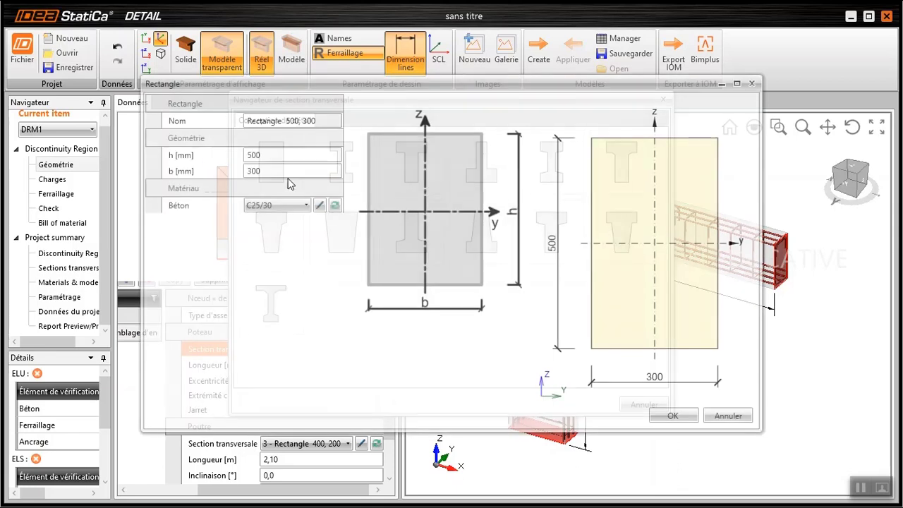
click(265, 171)
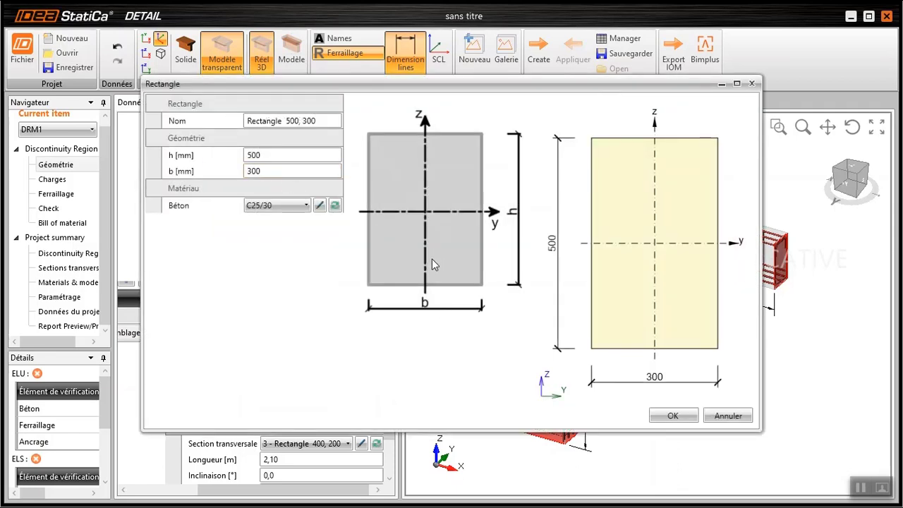
click(670, 416)
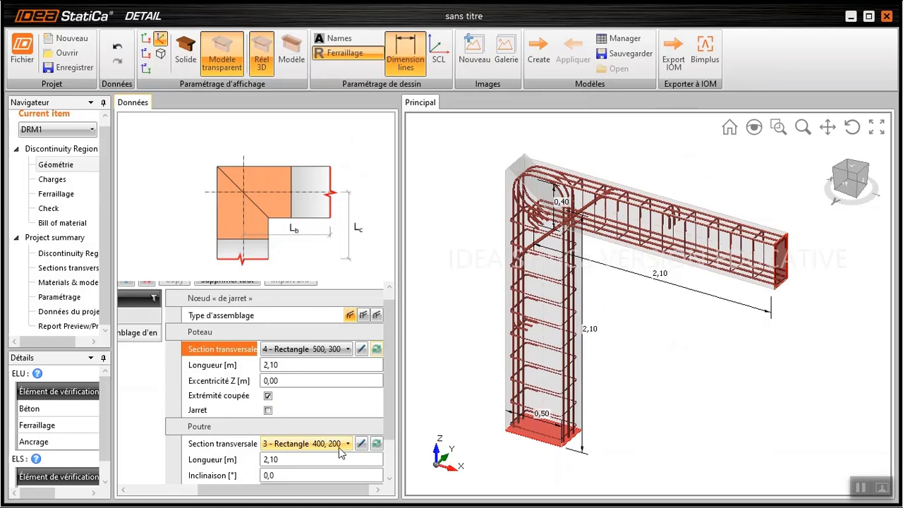
Replace the beam's cross-section with a rectangle 500 mm high and 300 mm wide in C25/30 concrete
click(377, 443)
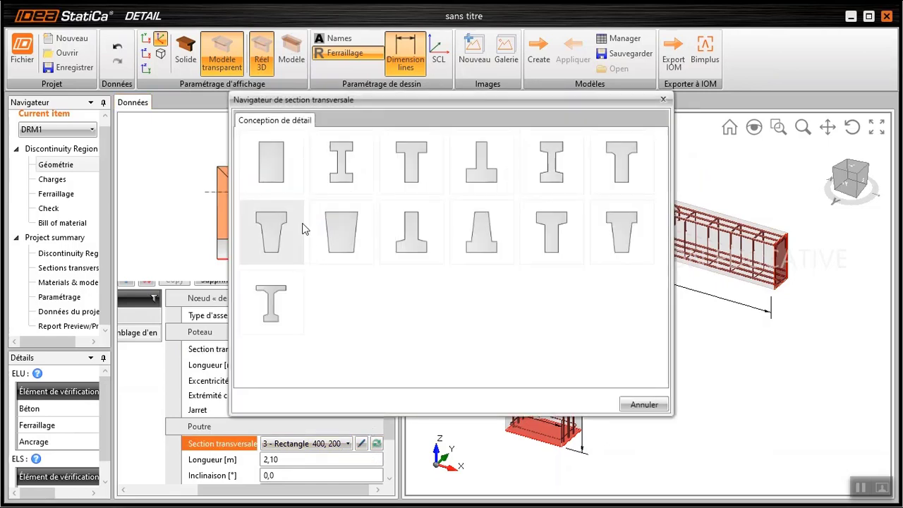
click(277, 167)
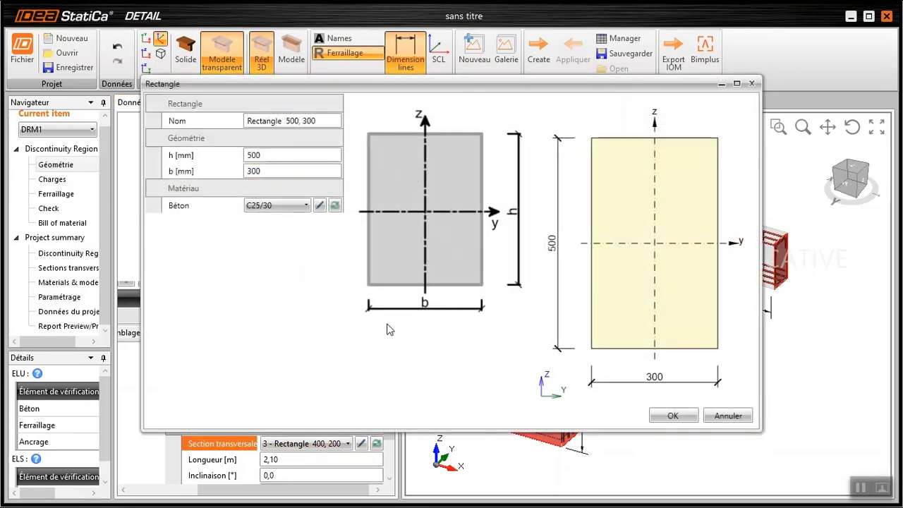
click(672, 416)
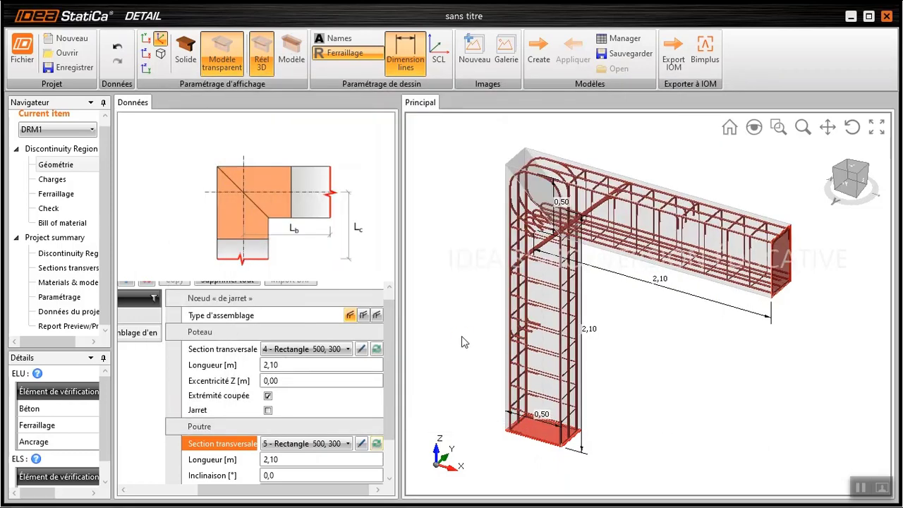
Review stirrup groups ST1 and ST2 in the reinforcement and set bar group GB1 to 4 bars per layer
click(60, 195)
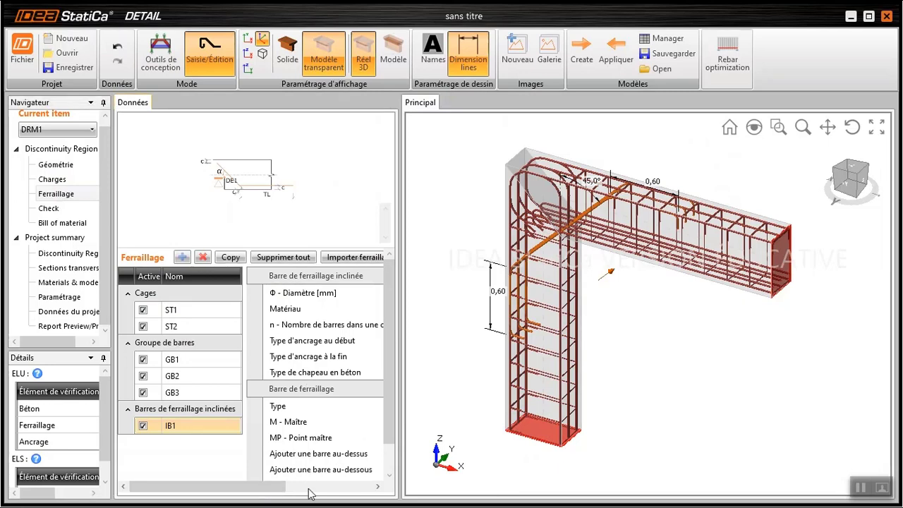
click(221, 316)
click(221, 311)
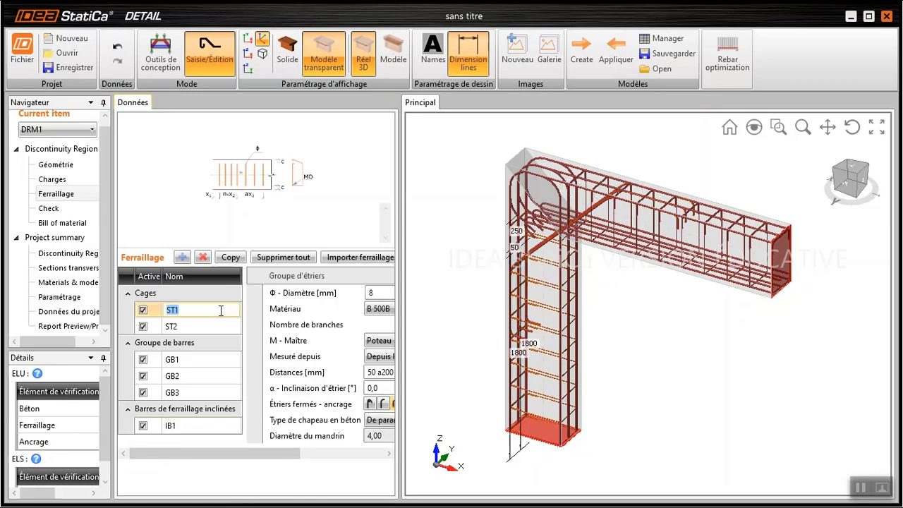
click(217, 327)
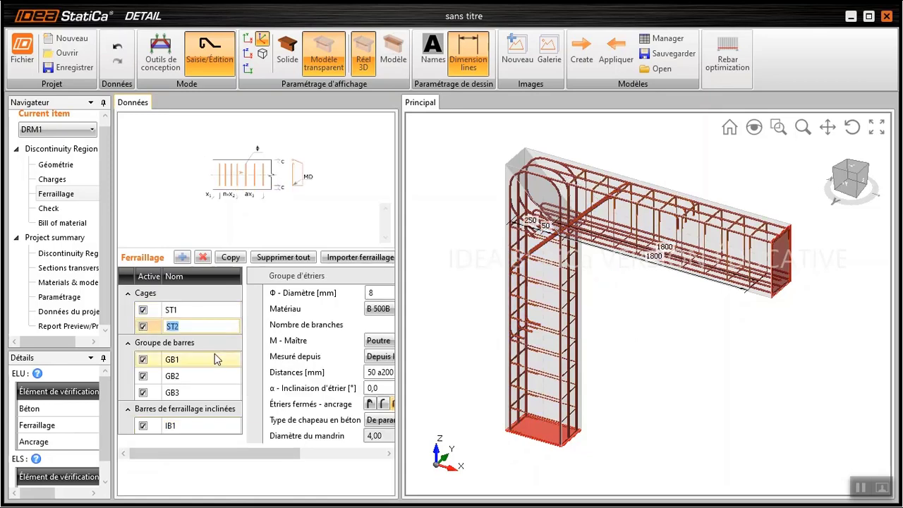
click(215, 361)
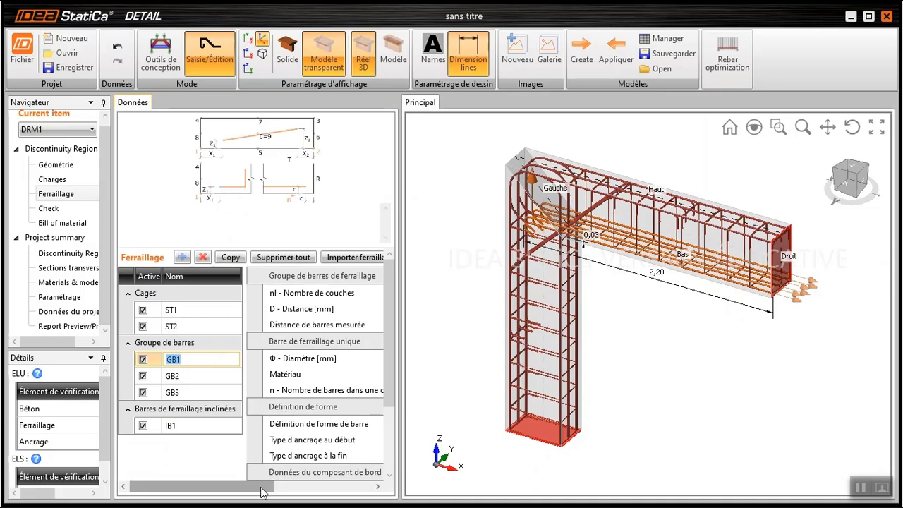
drag(261, 492, 366, 501)
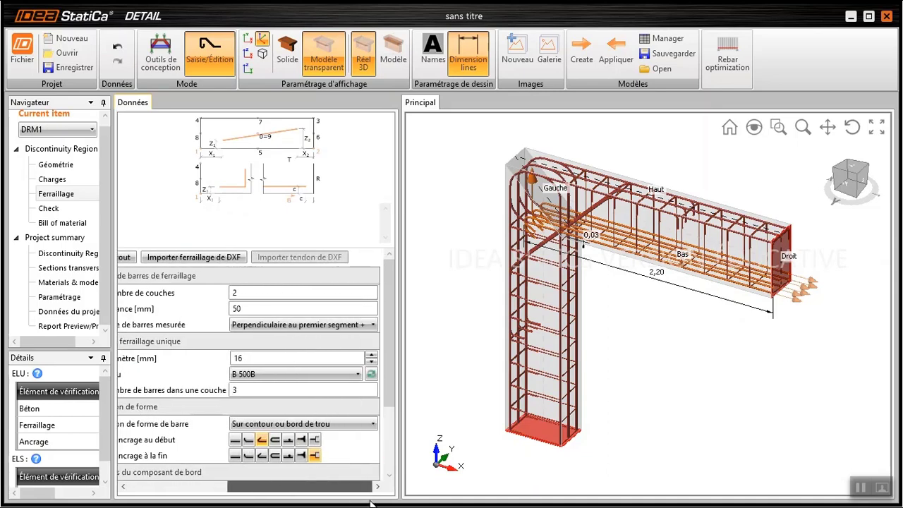
click(248, 388)
text(4)
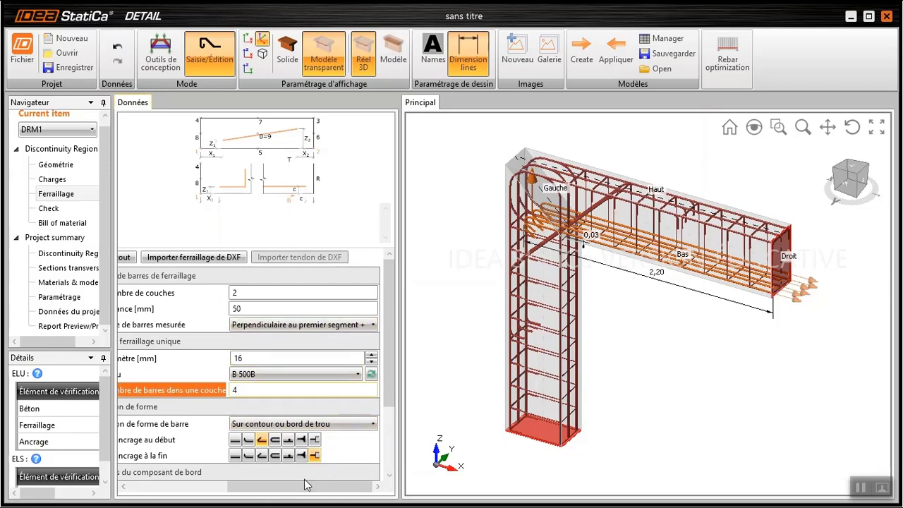
drag(296, 486, 228, 502)
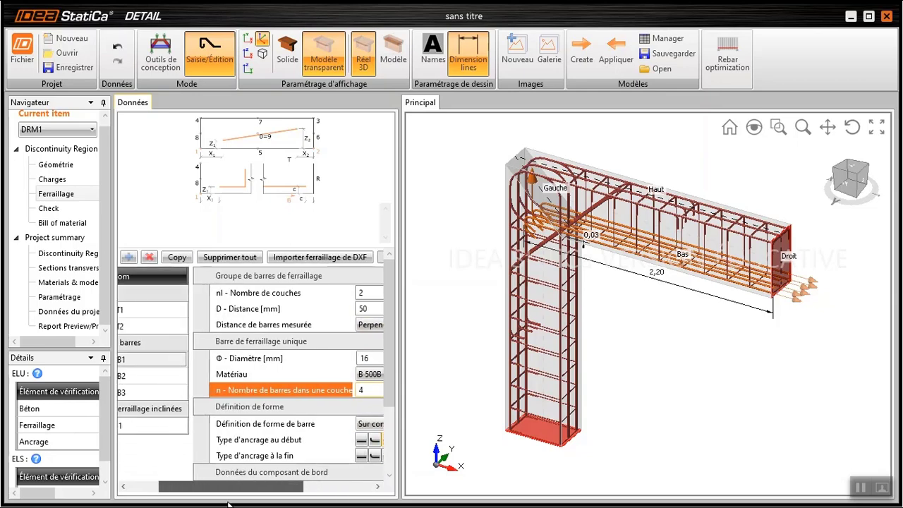
drag(227, 502, 298, 498)
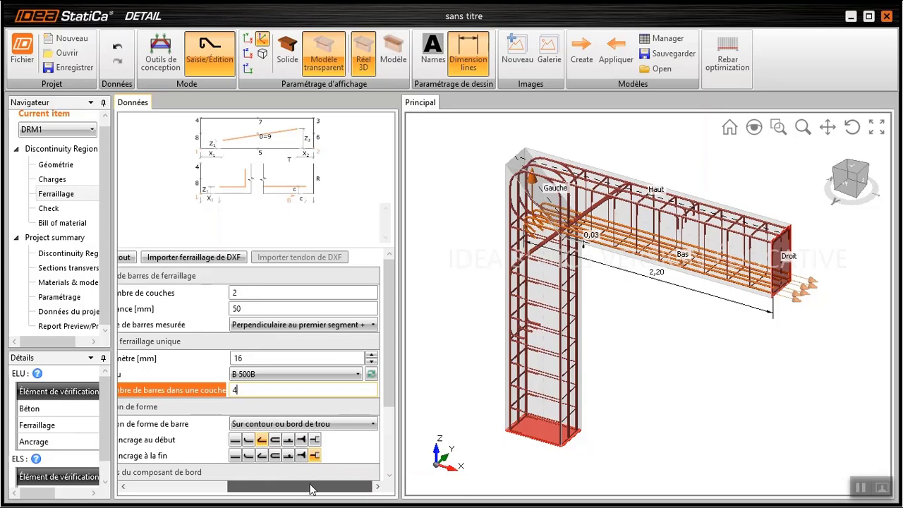
drag(392, 378, 393, 450)
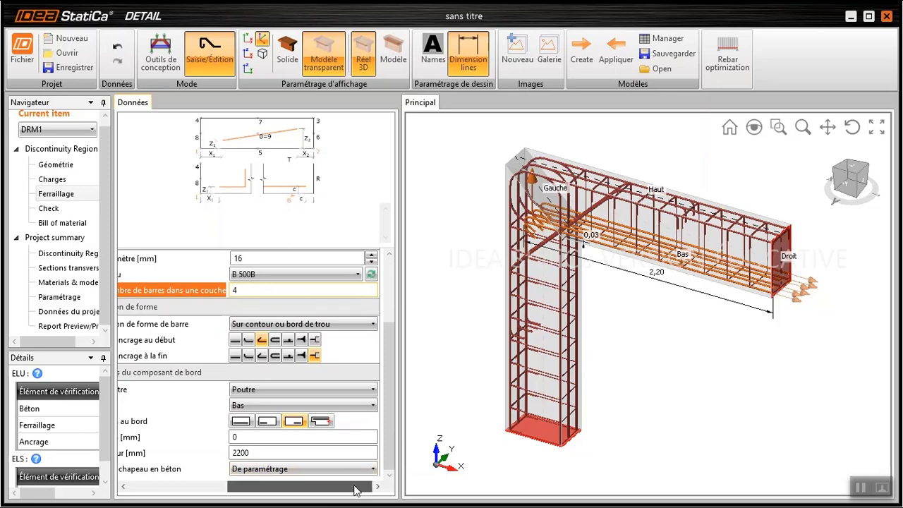
drag(346, 490, 252, 506)
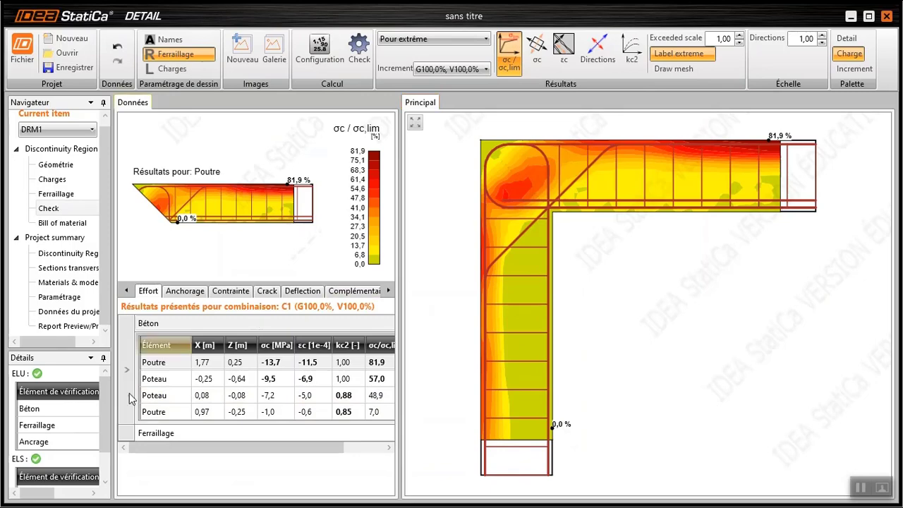
Examine the anchorage results for inclined bar IB1 and bar groups GB2 and GB3
click(185, 290)
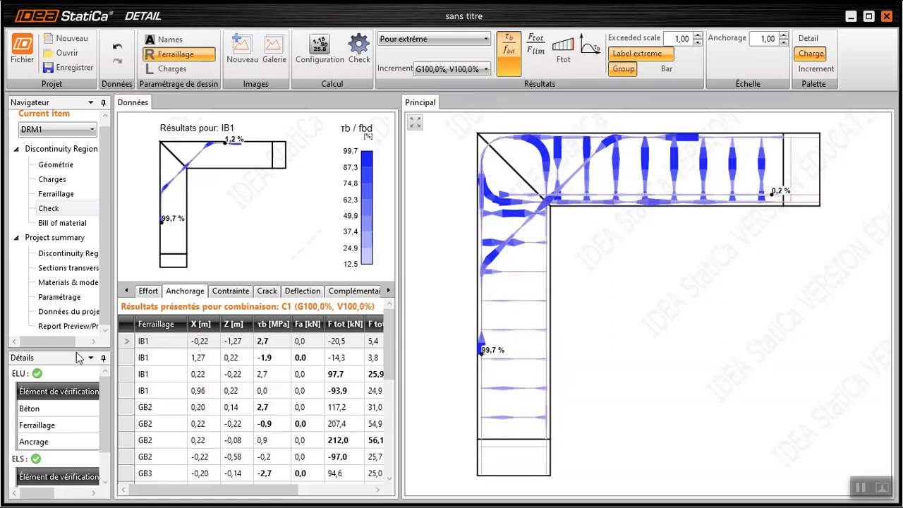
click(139, 356)
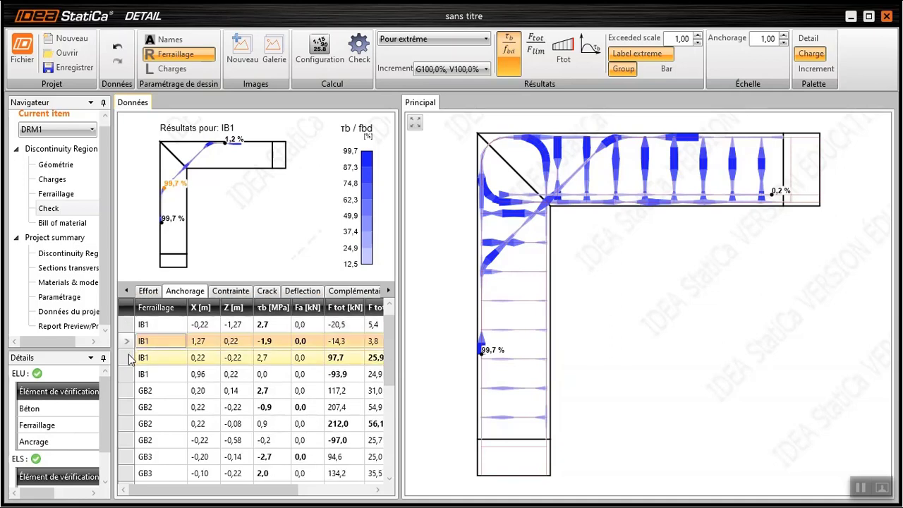
click(128, 360)
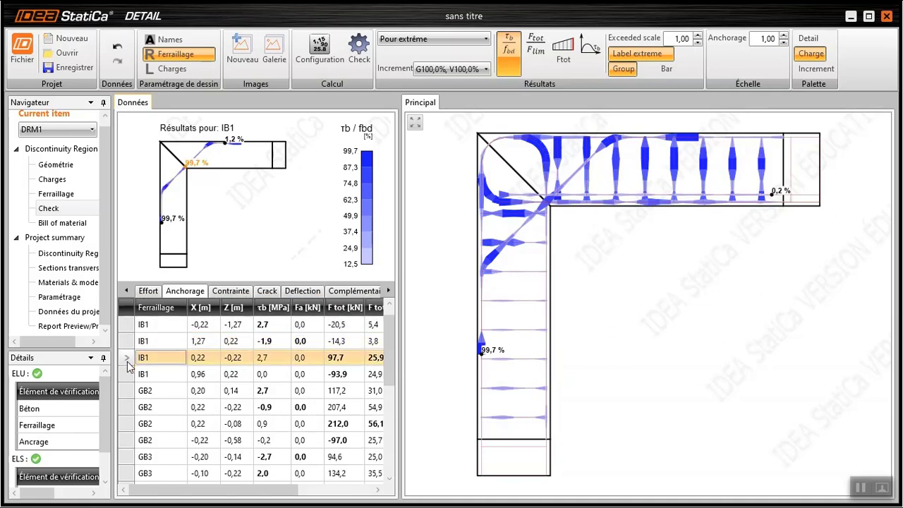
click(129, 374)
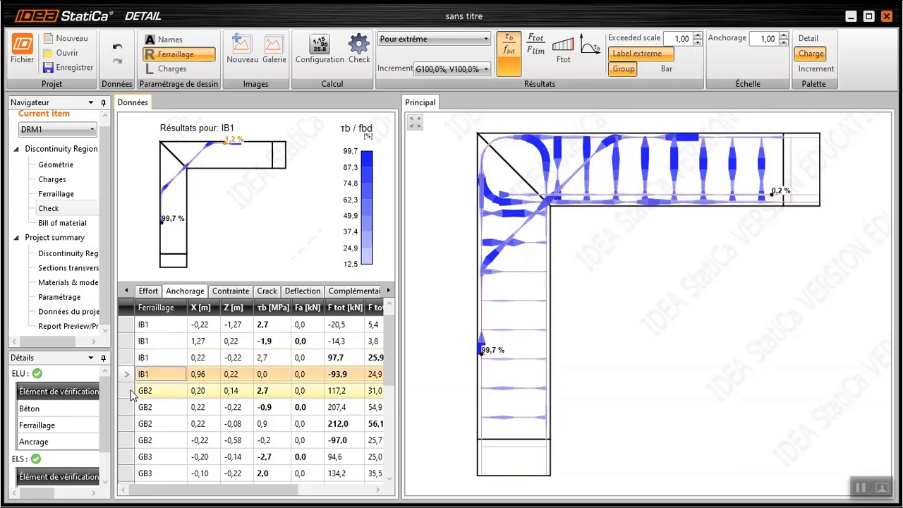
click(132, 390)
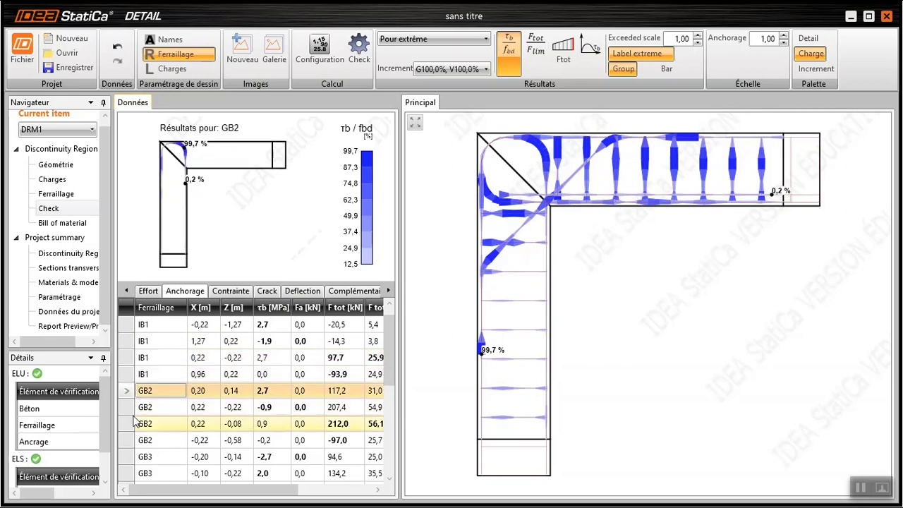
click(129, 407)
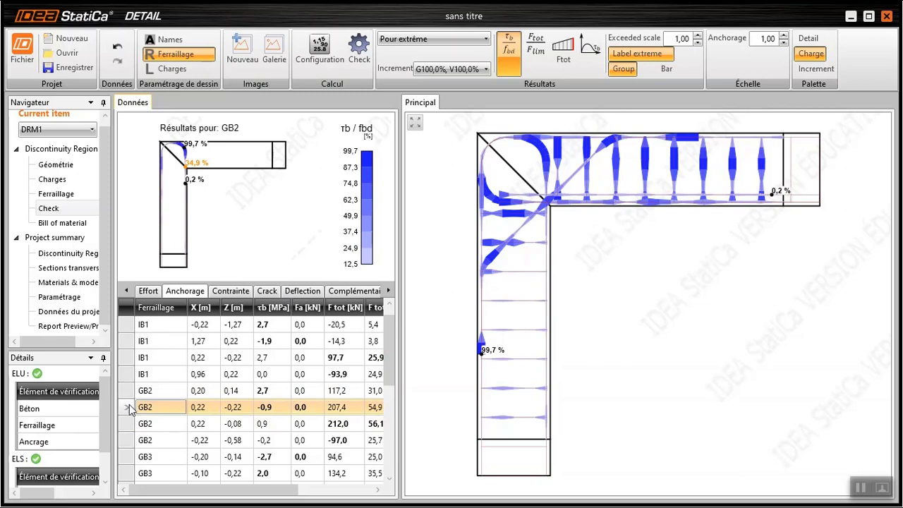
click(129, 423)
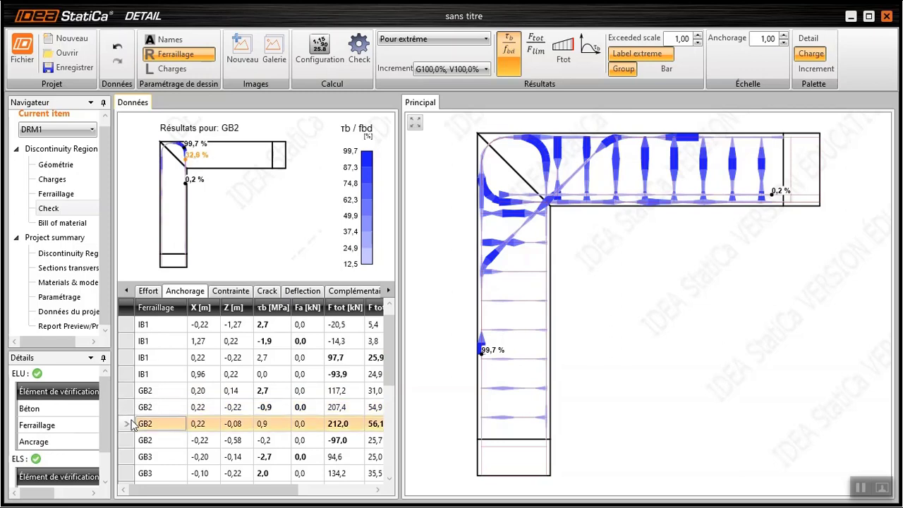
click(125, 459)
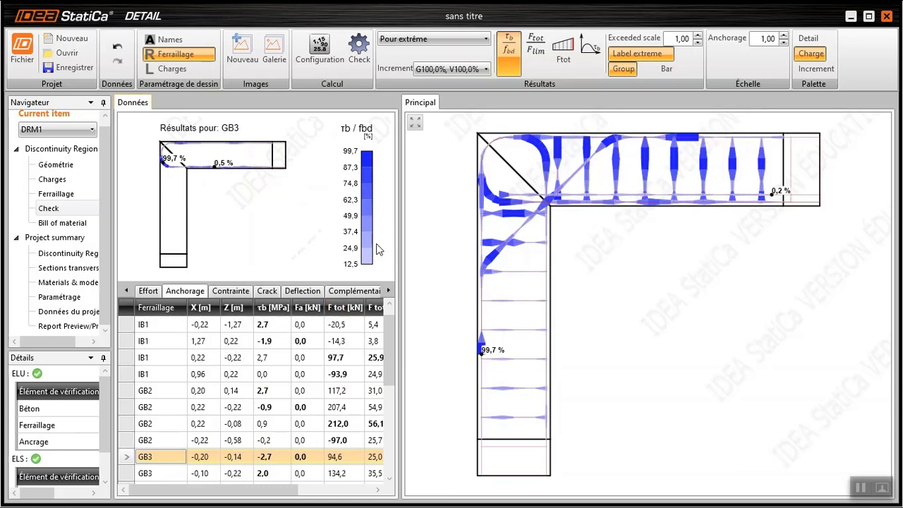
drag(389, 340, 383, 441)
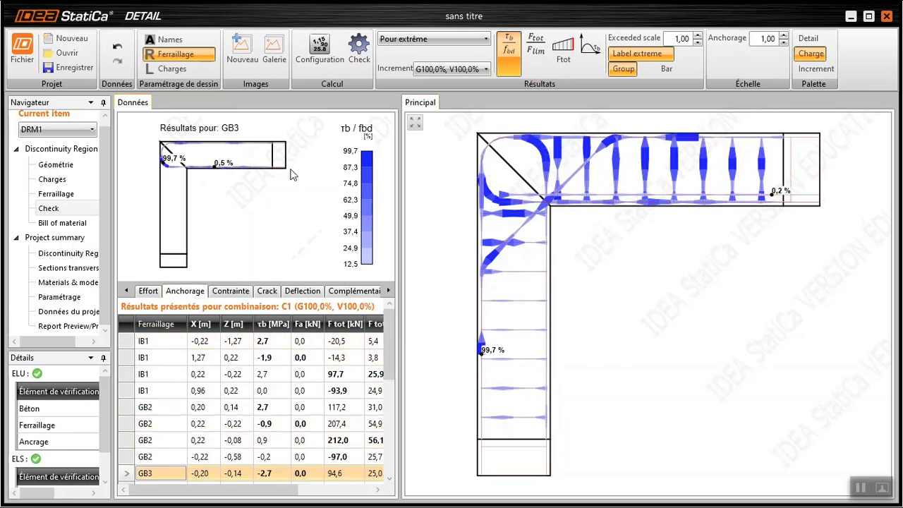
Examine the crack width results of the reinforcement and the deflection results of the beam and column
click(274, 292)
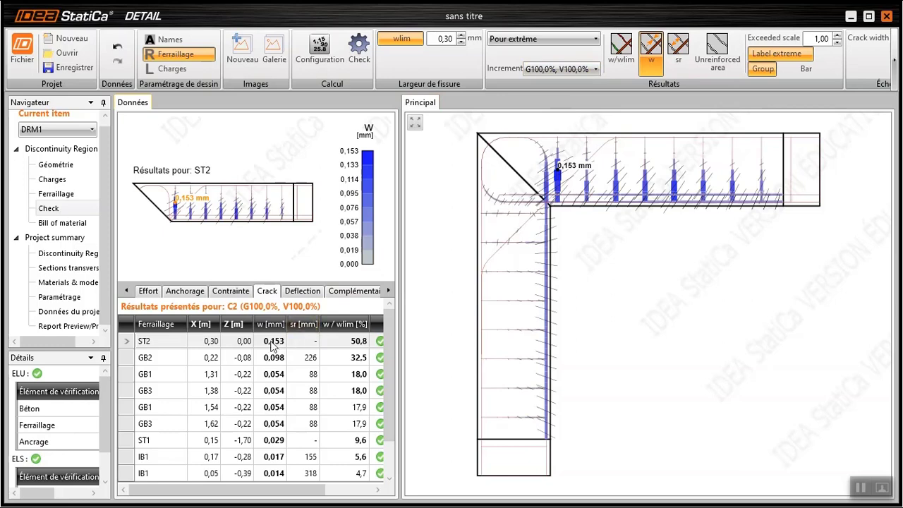
click(303, 291)
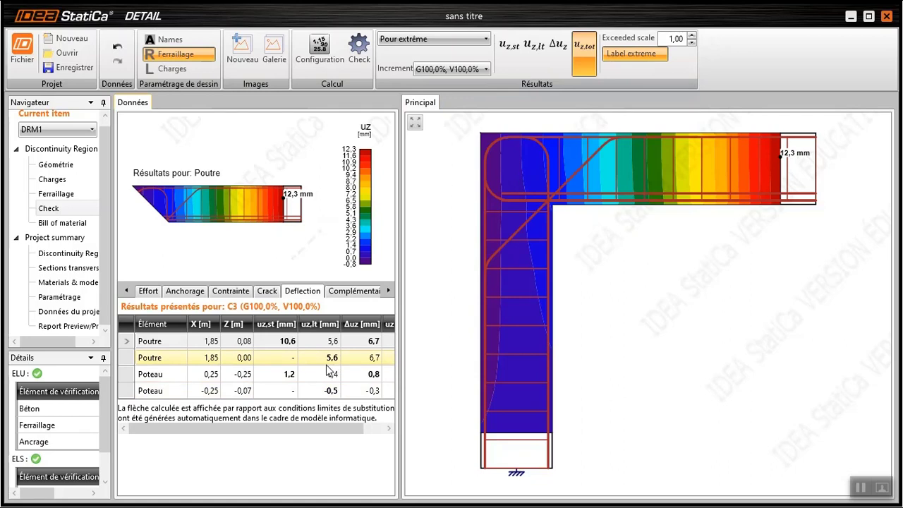
click(127, 380)
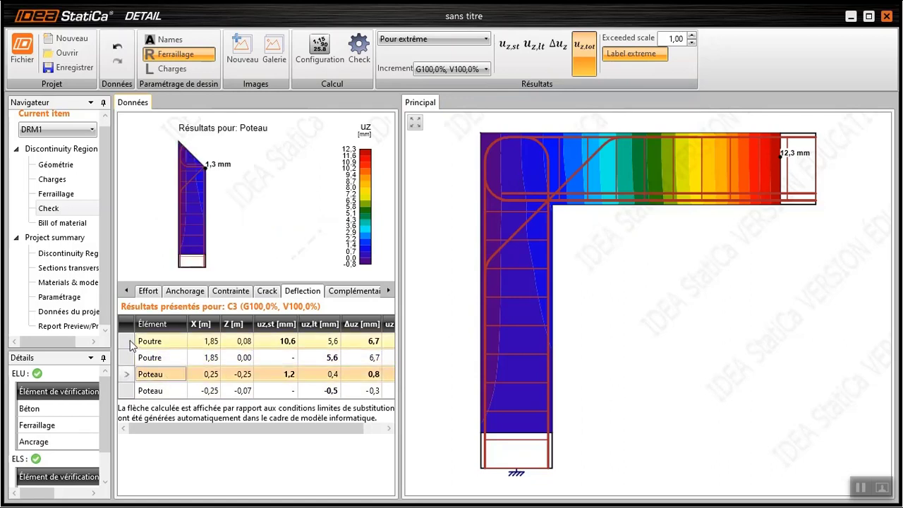
click(128, 342)
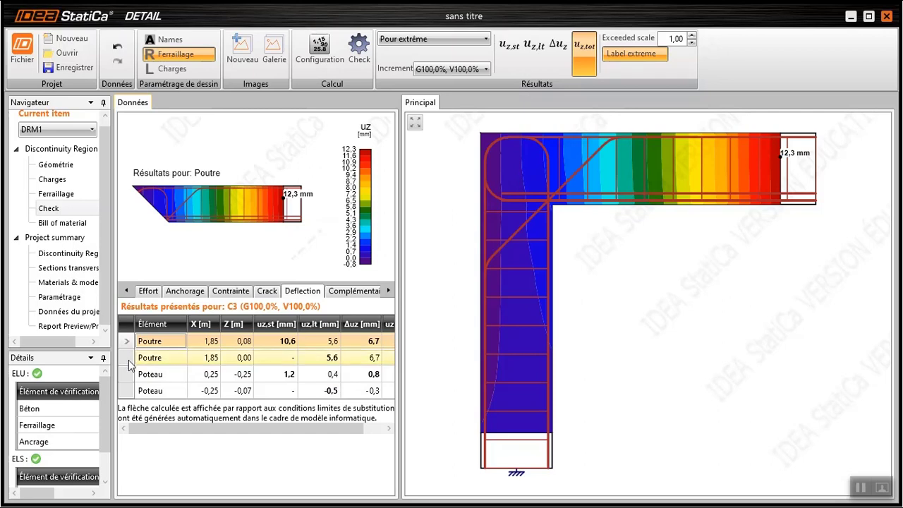
click(127, 358)
click(128, 374)
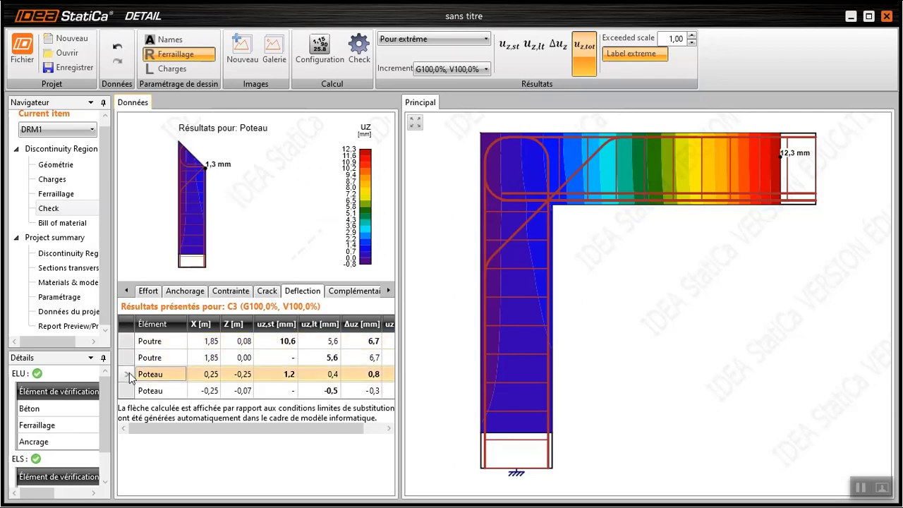
click(127, 390)
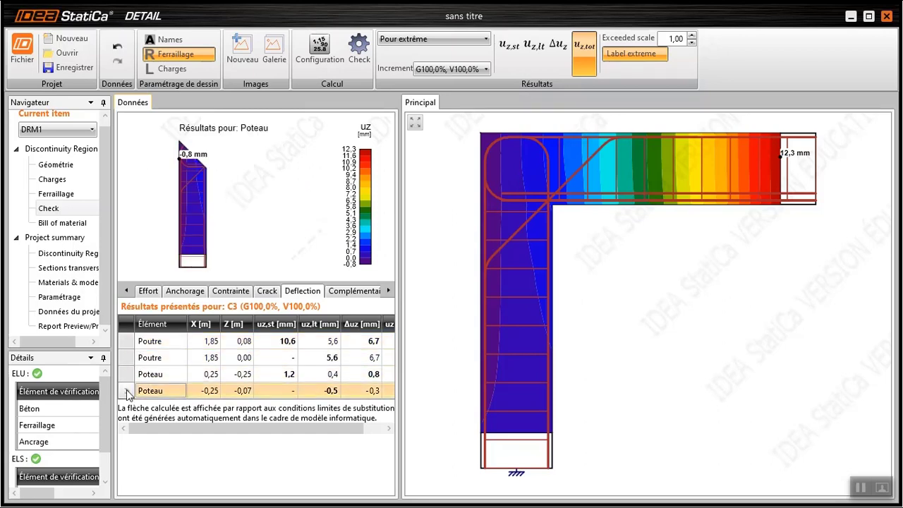
click(127, 373)
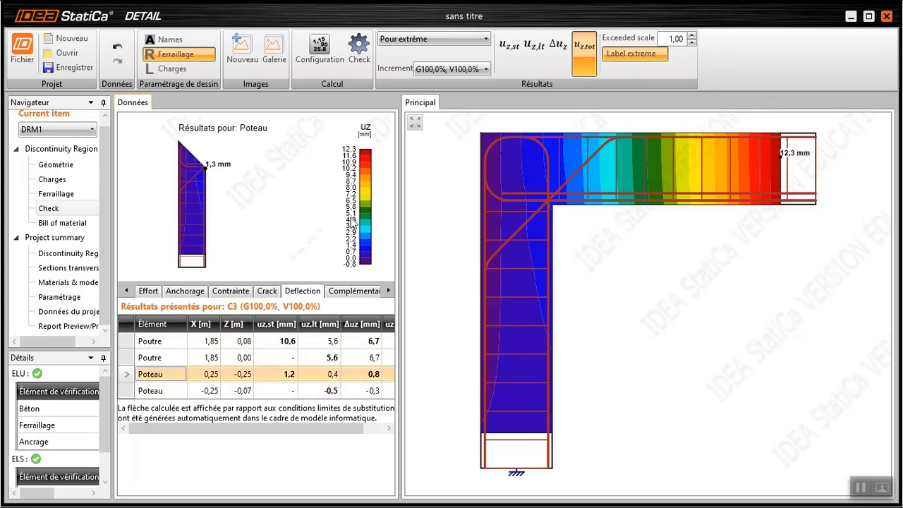
Examine the complementary deformation results at a scale of 3.00, including the Ux, Uz and Φy plots
click(351, 291)
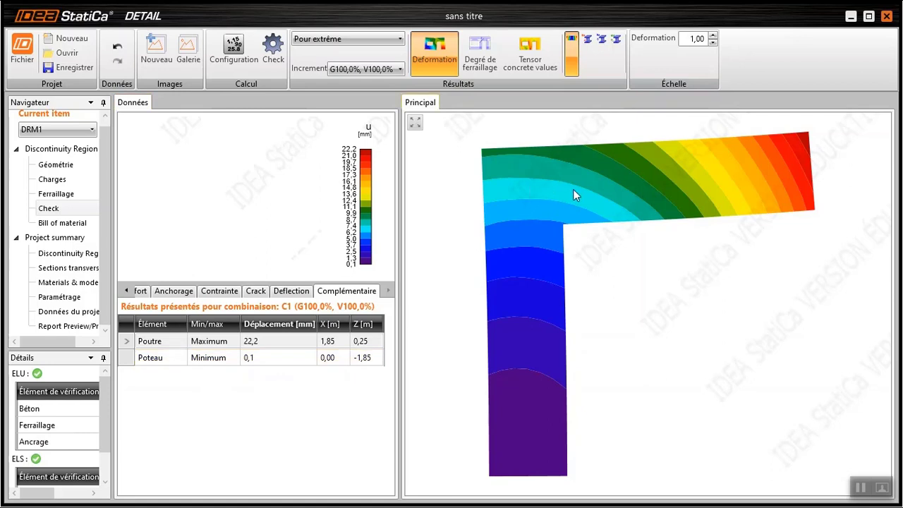
click(713, 37)
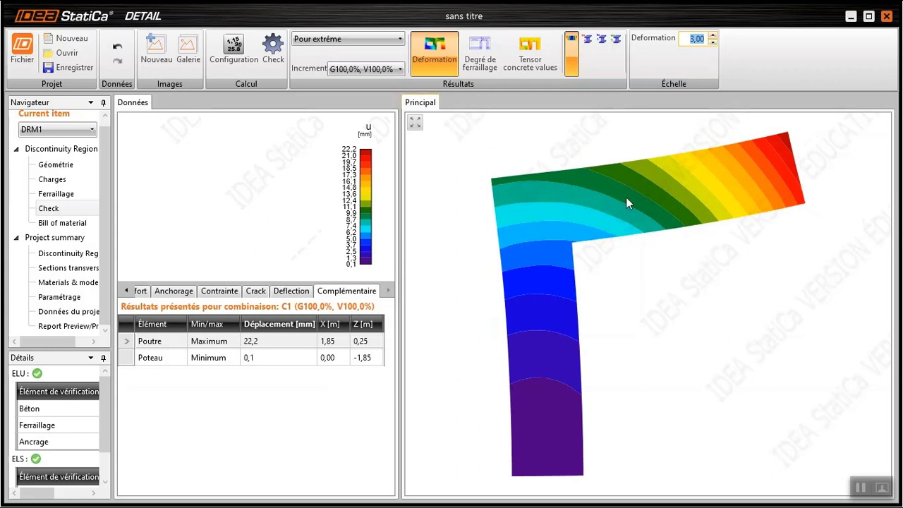
click(592, 49)
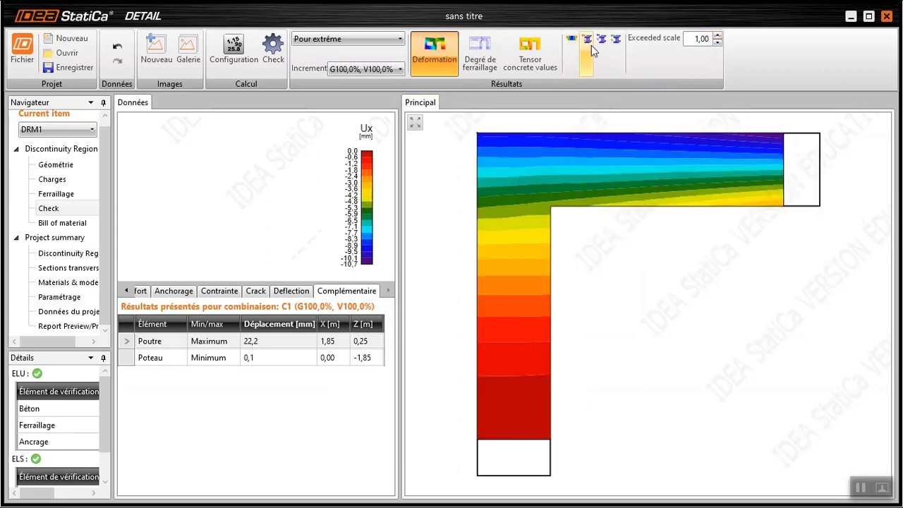
click(604, 45)
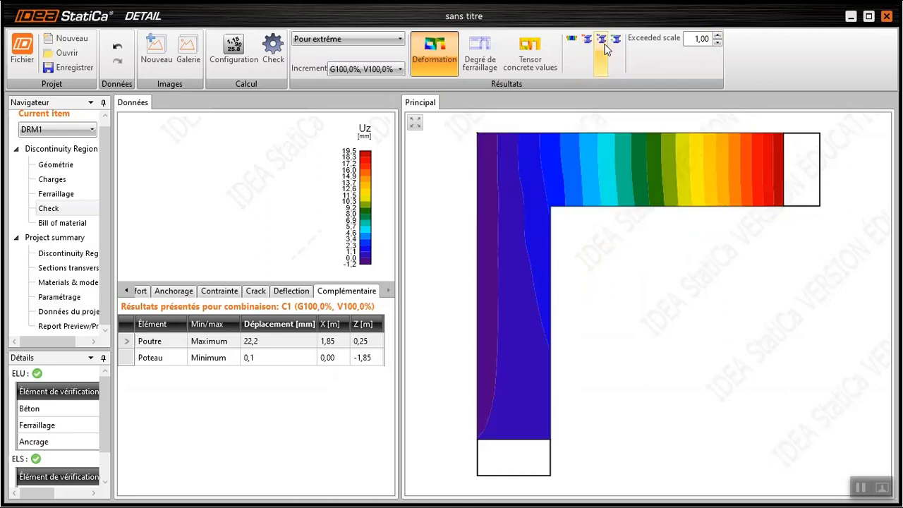
click(616, 41)
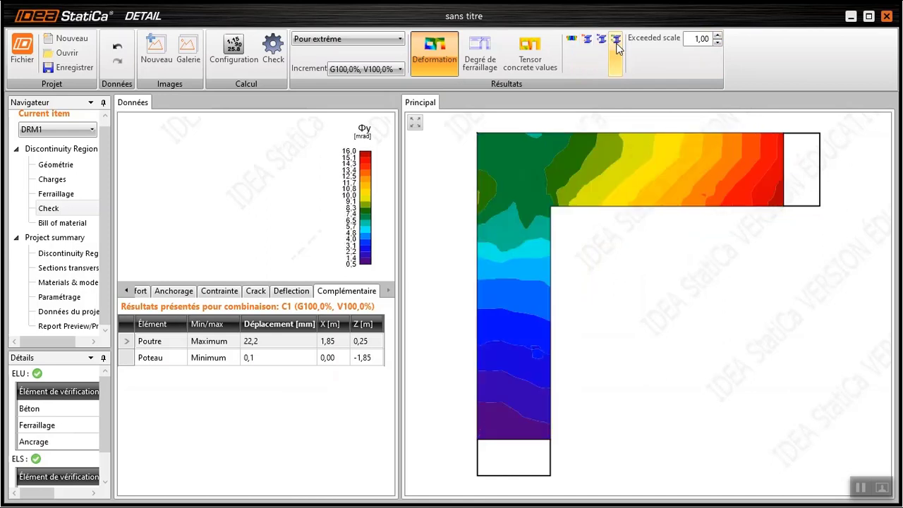
click(570, 40)
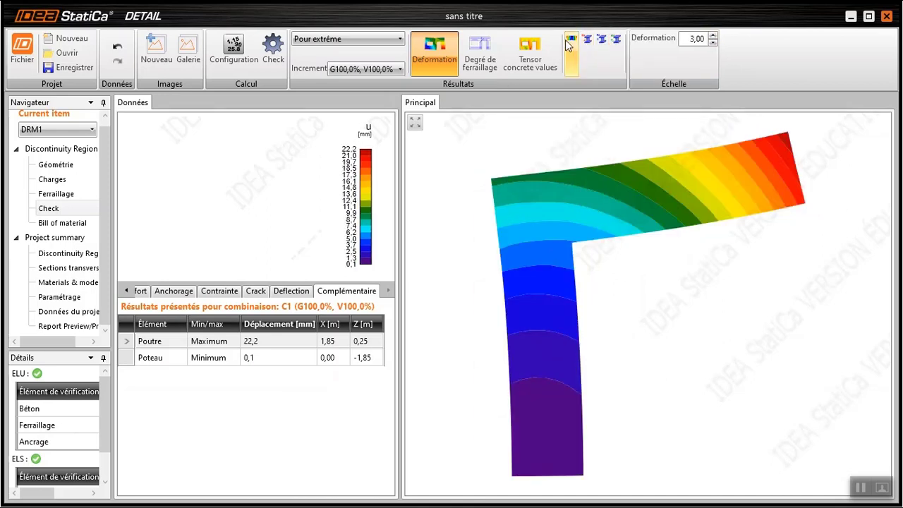
Examine the reinforcement ratios for bar groups GB1 and GB3 and display the concrete tensor values for σ1
click(483, 60)
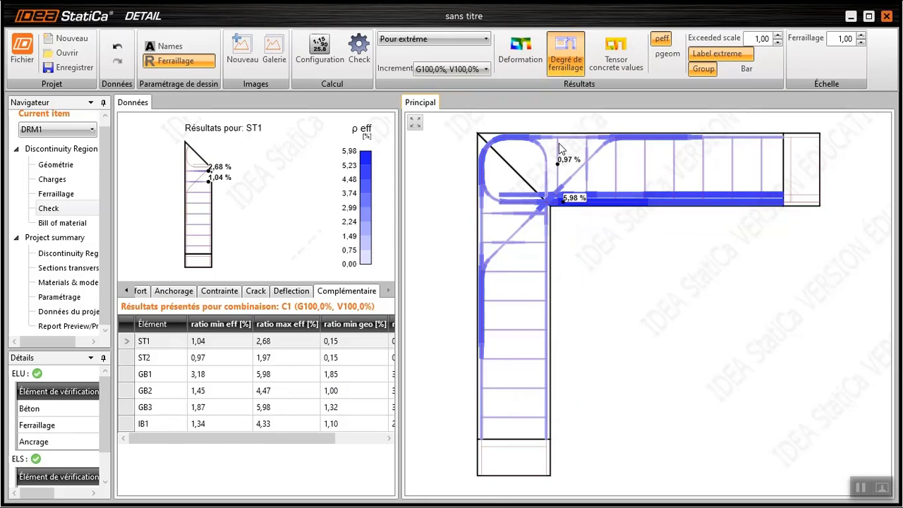
click(128, 381)
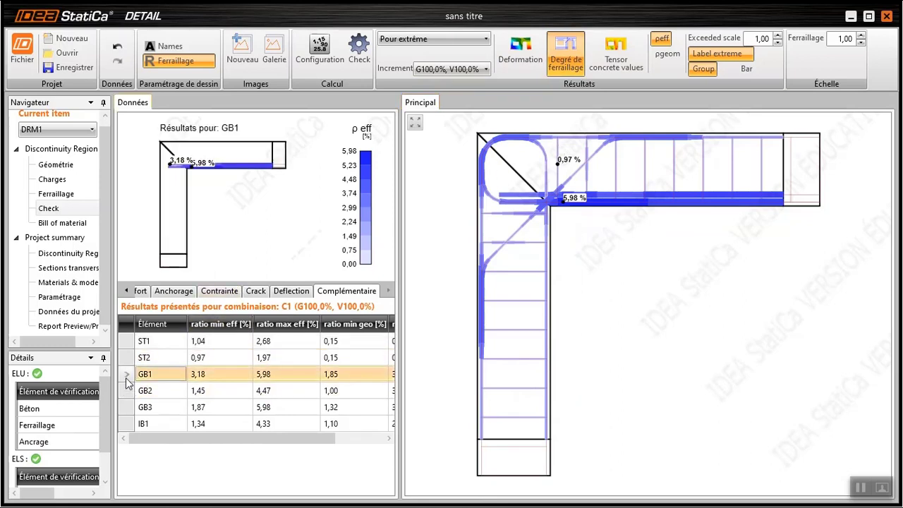
click(127, 407)
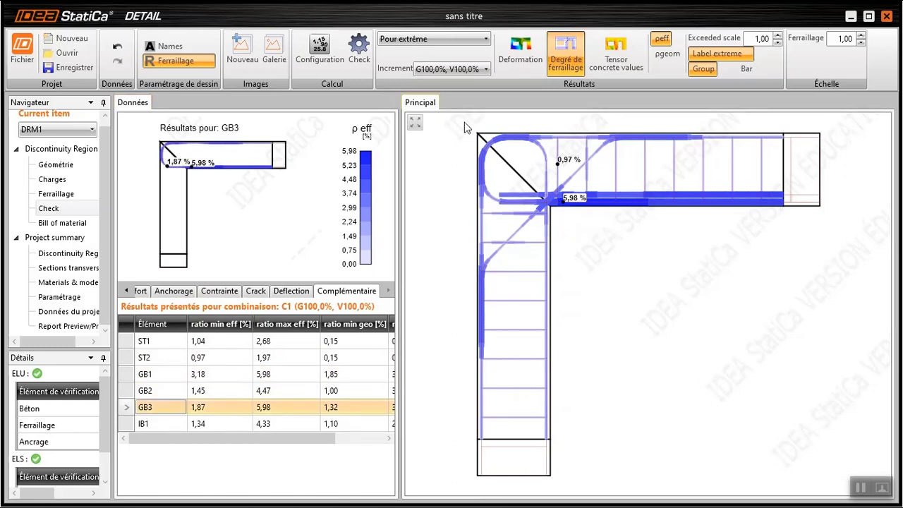
click(623, 49)
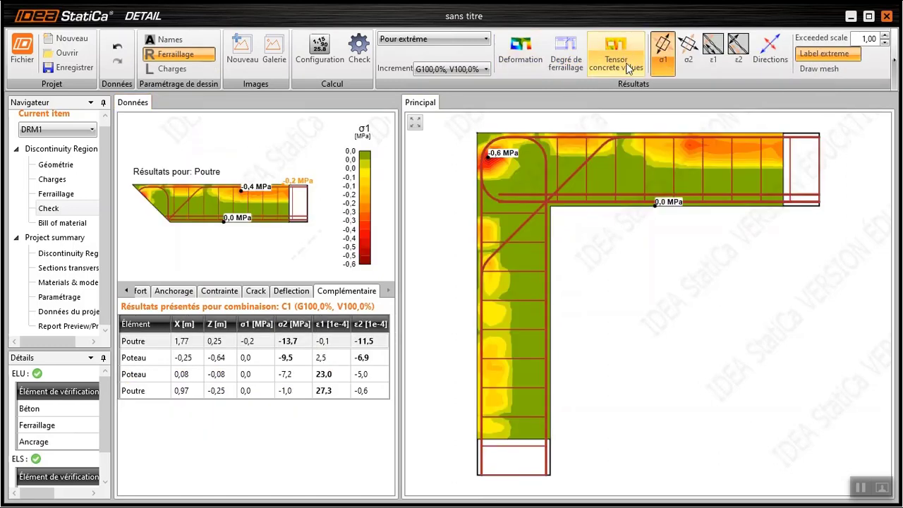